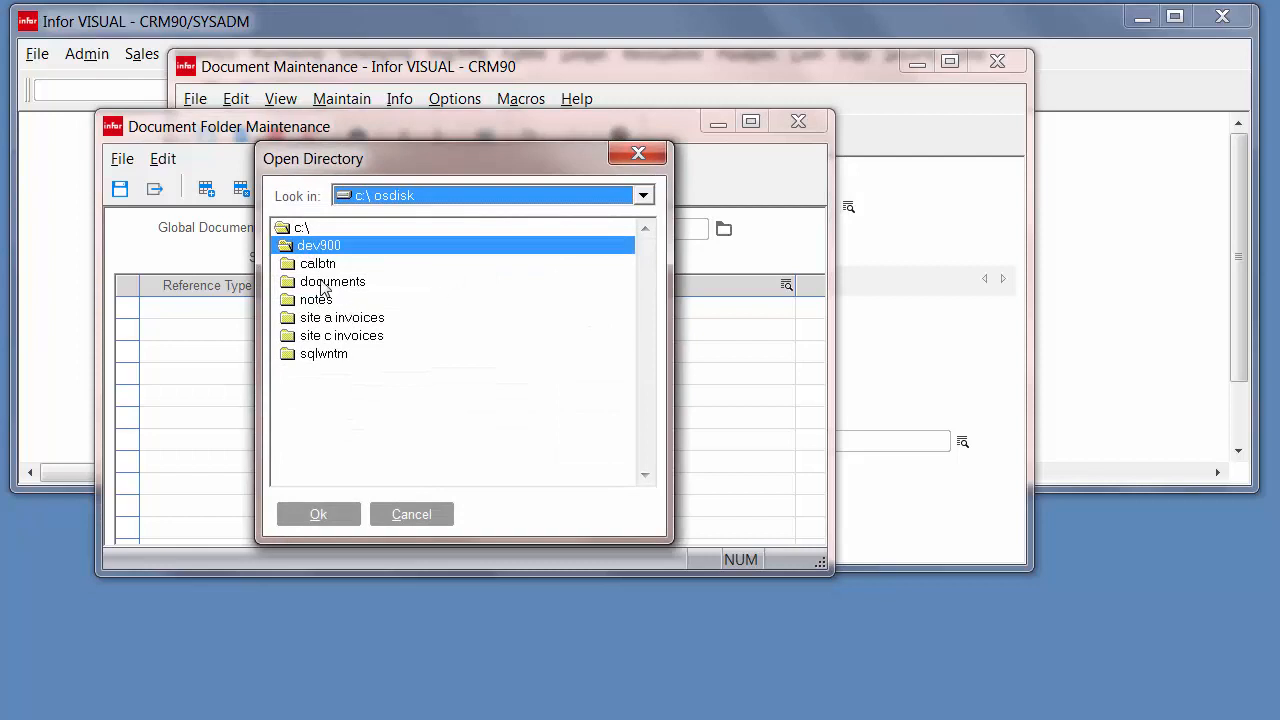
- Set the global document path to c:\dev900\documents, add an AR Invoice folder c:\dev900\site a invoices, and save
double_click(322, 284)
click(318, 514)
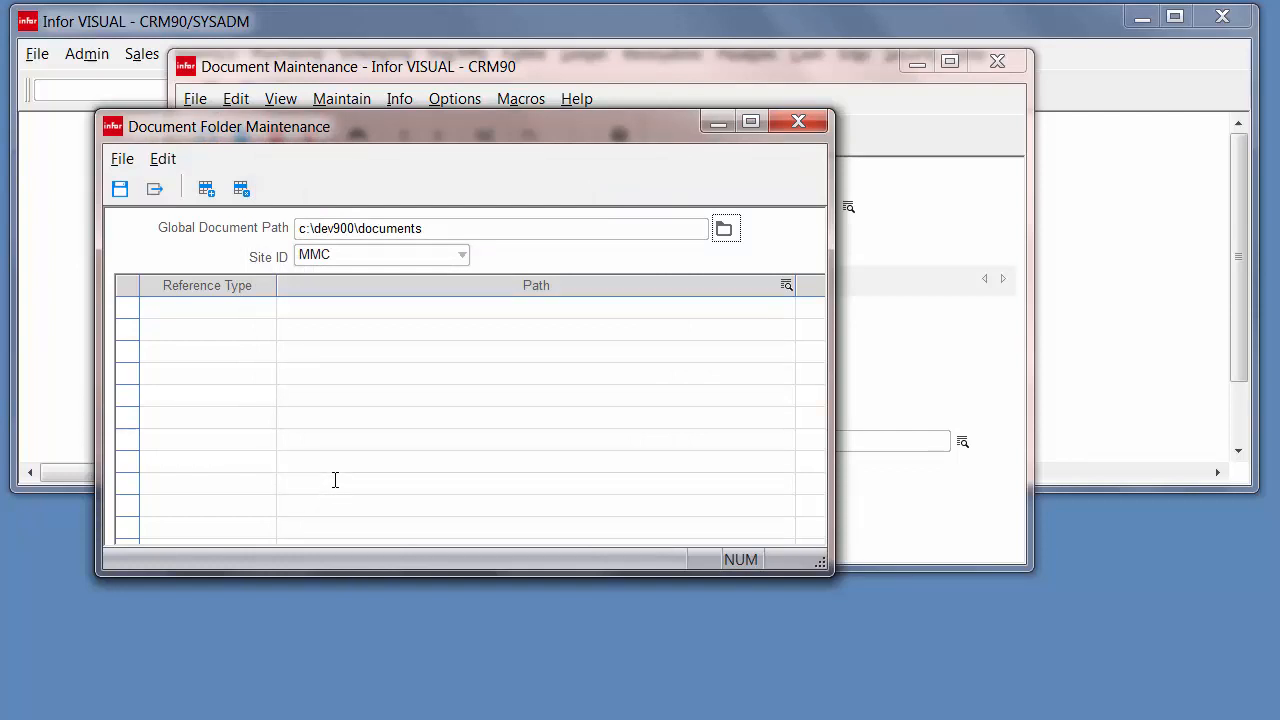
click(204, 191)
click(267, 308)
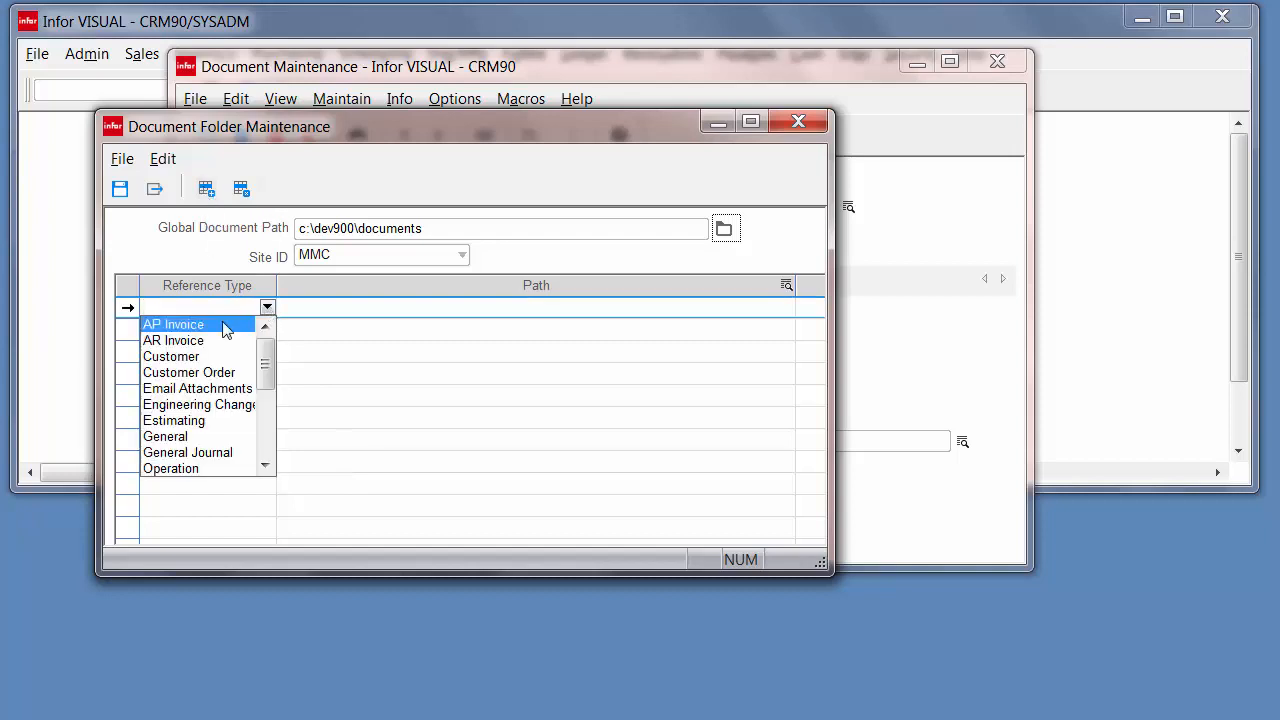
click(200, 342)
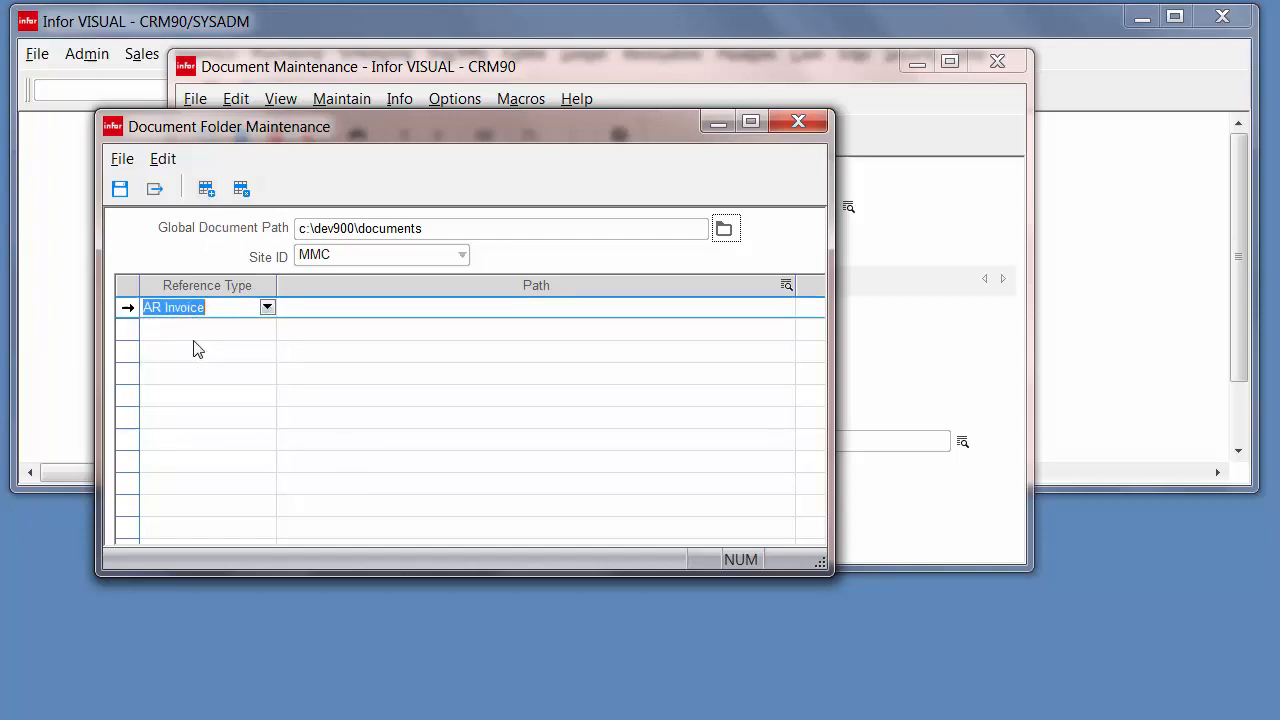
double_click(735, 283)
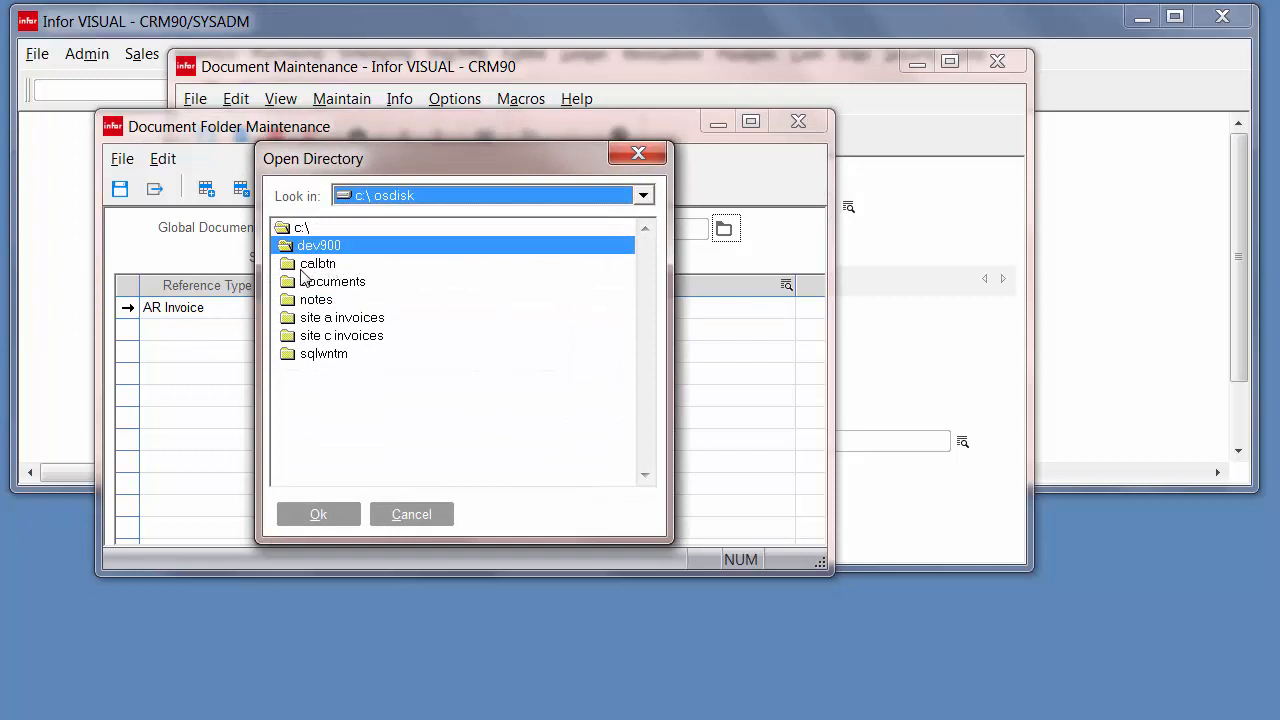
double_click(312, 318)
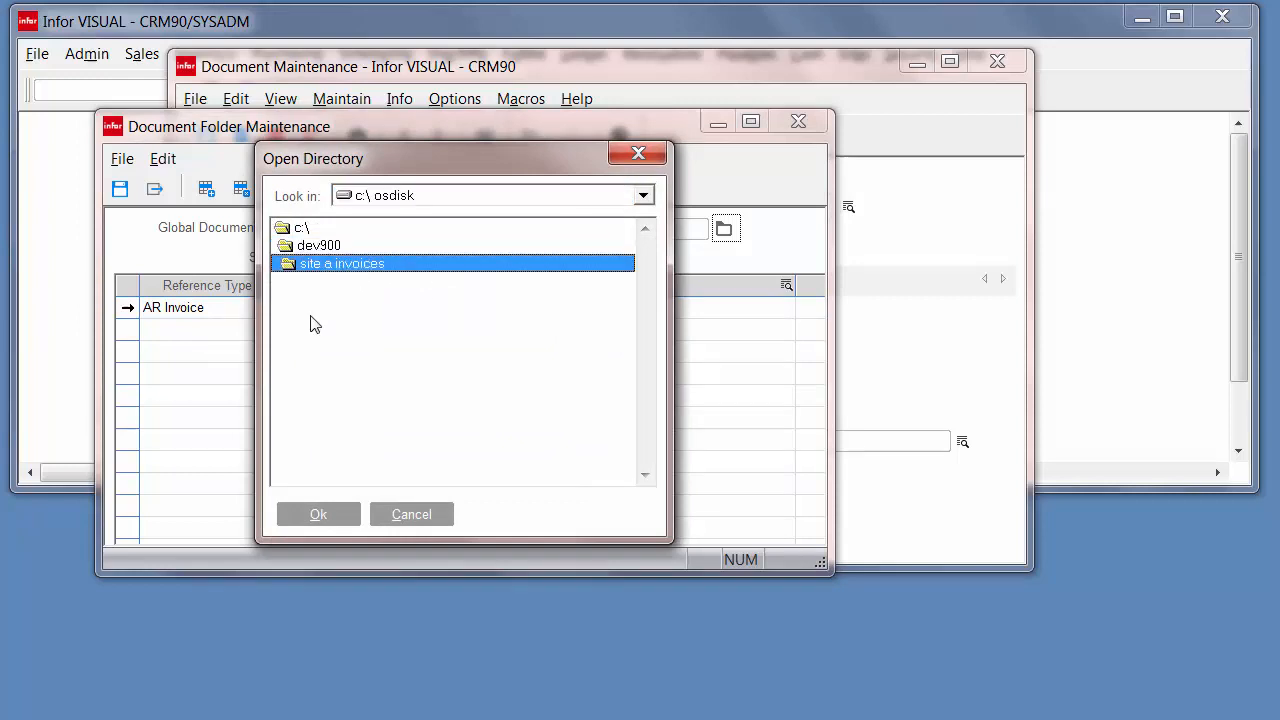
click(314, 514)
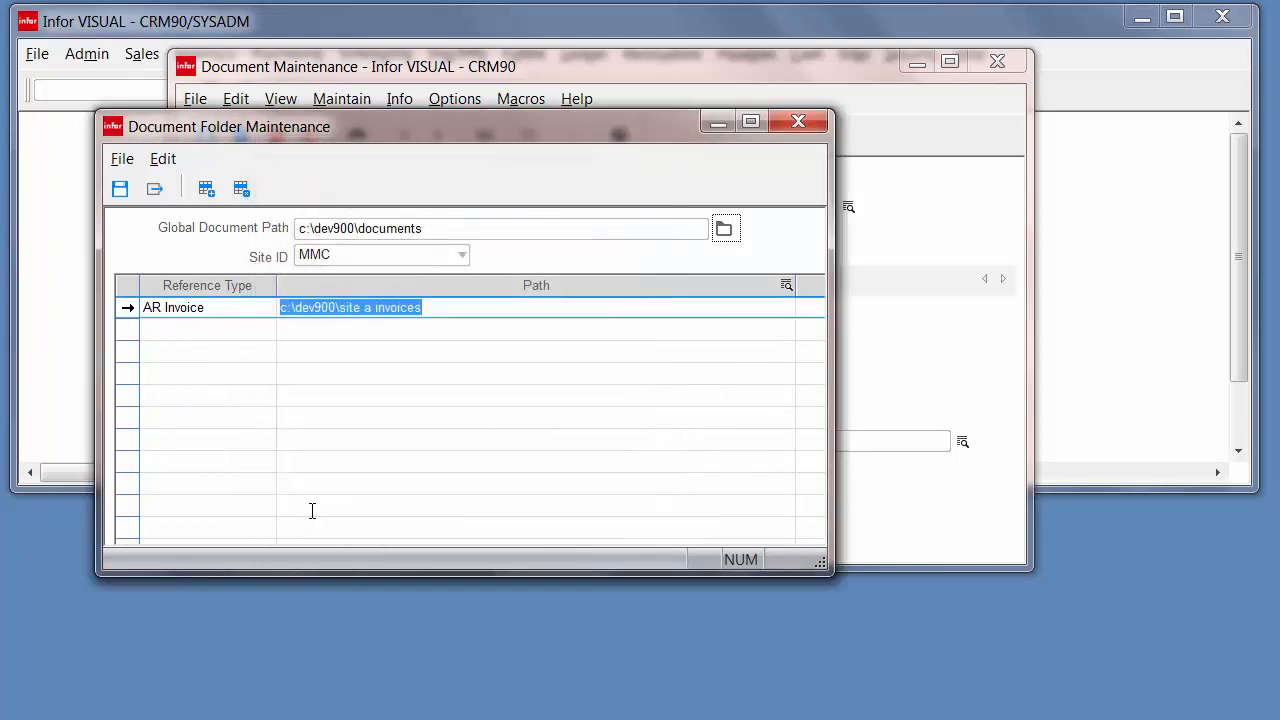
click(119, 189)
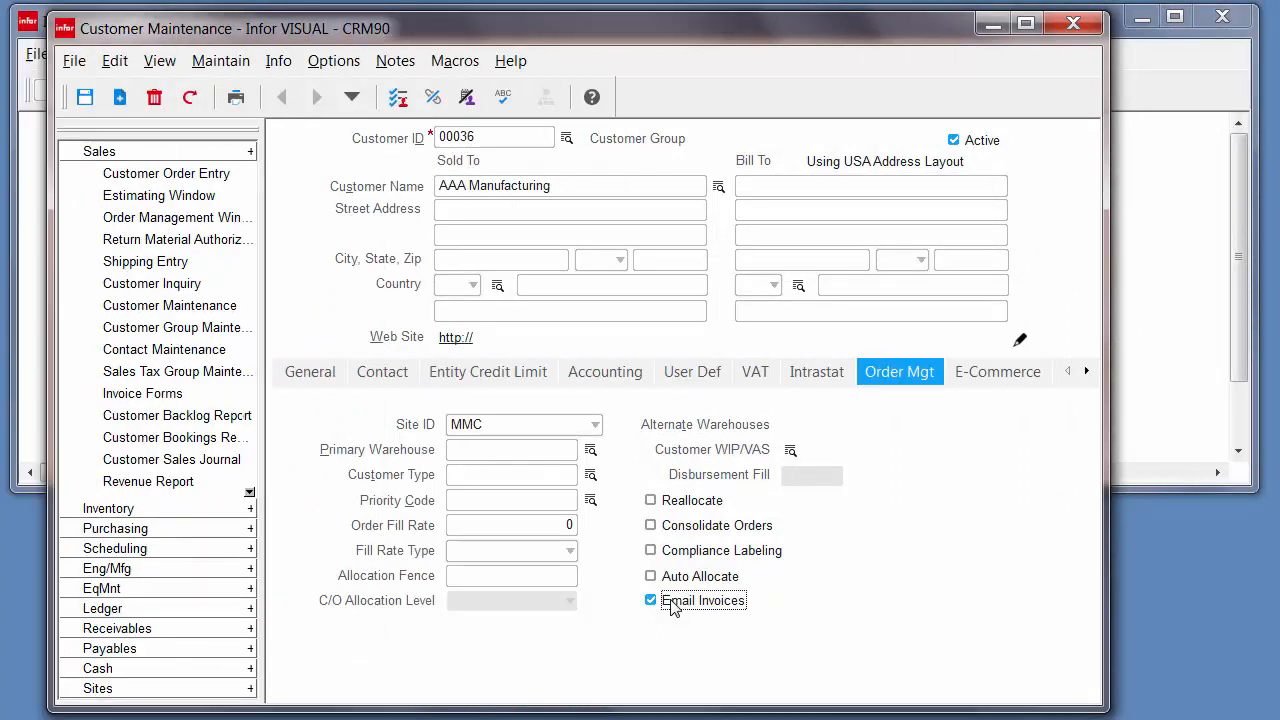
- Change the AAA Manufacturing customer's Site ID to MMC-I, keep Email Invoices checked, and save
click(85, 98)
click(595, 425)
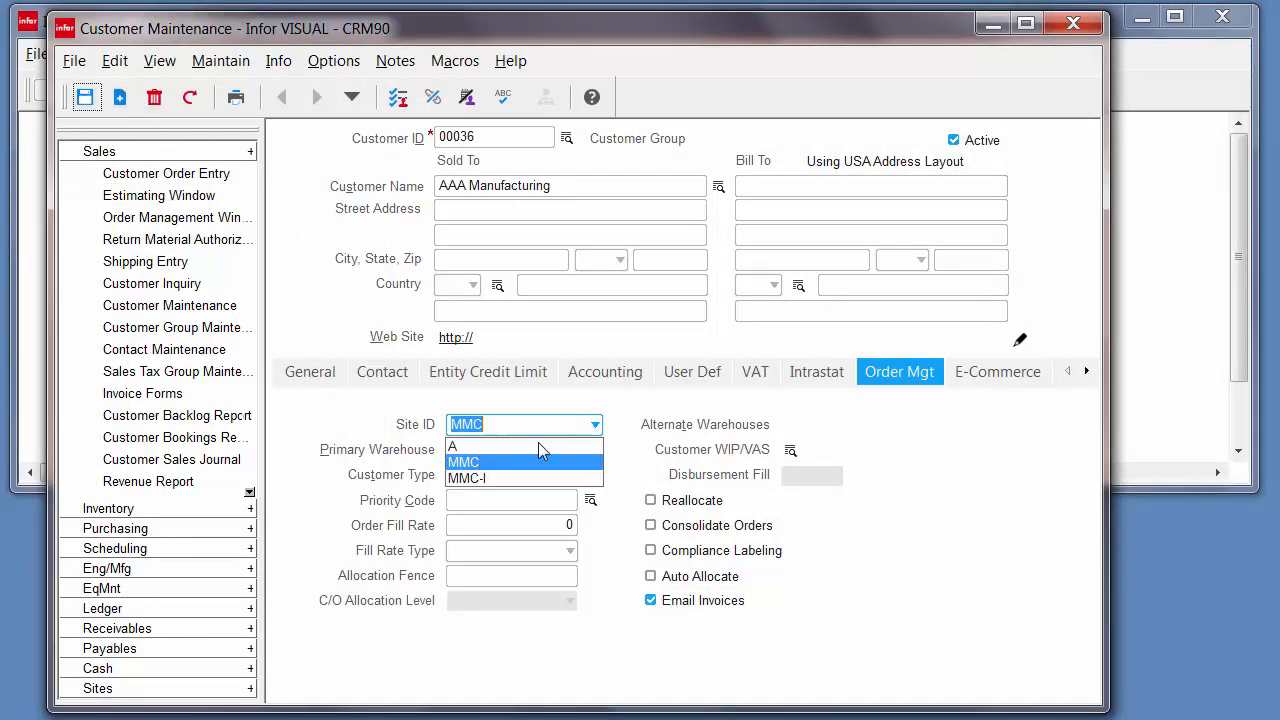
click(489, 482)
click(683, 604)
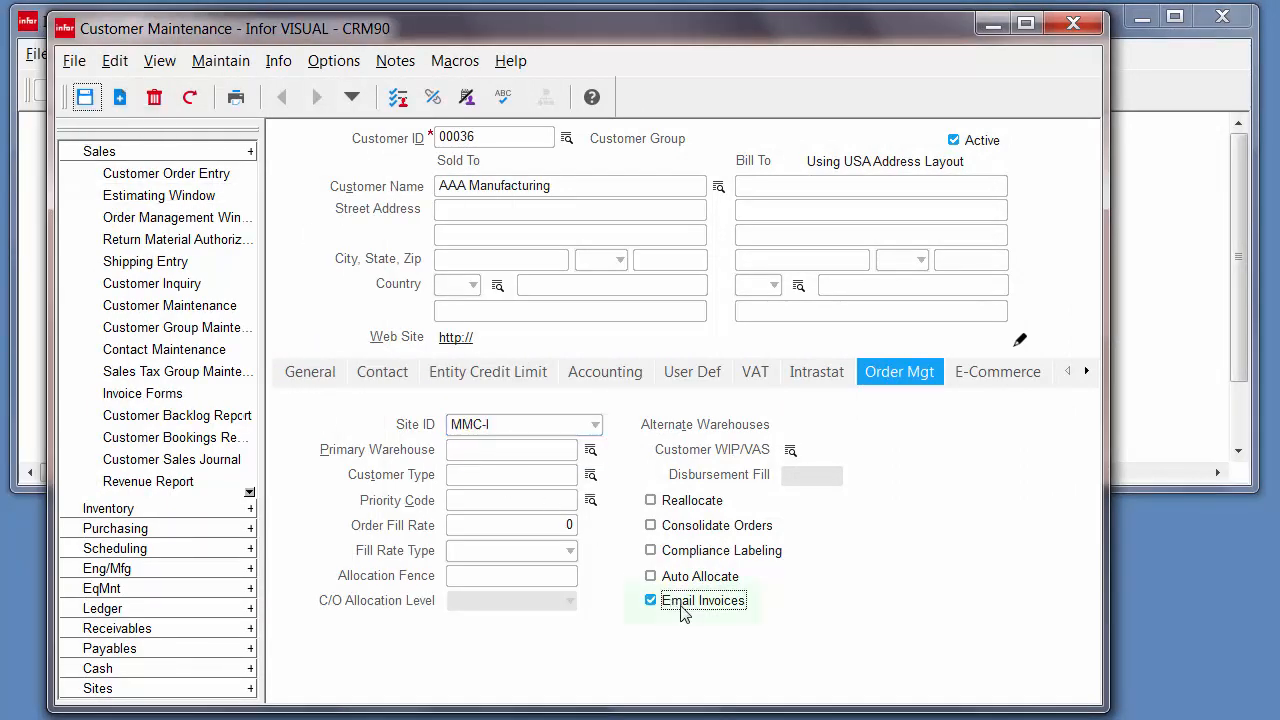
click(85, 97)
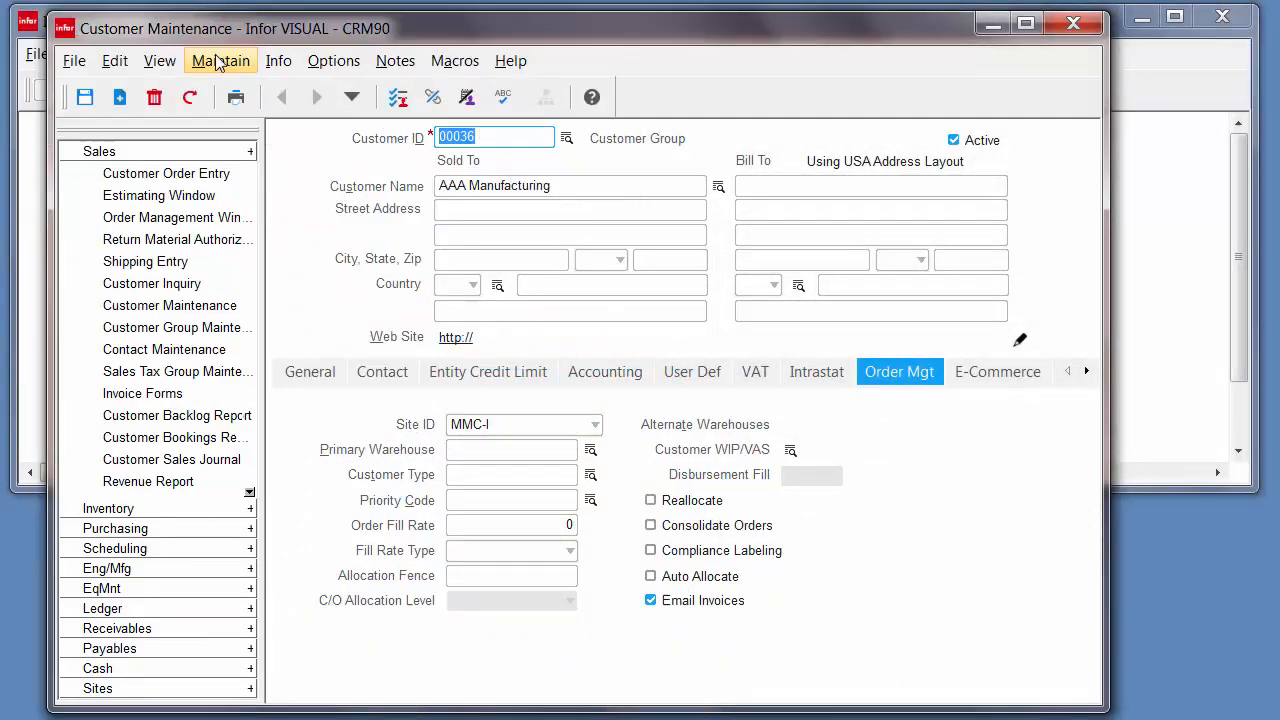
- In Email Documents, check Customer Inv for the second contact's MMC and MMC-I rows
click(218, 62)
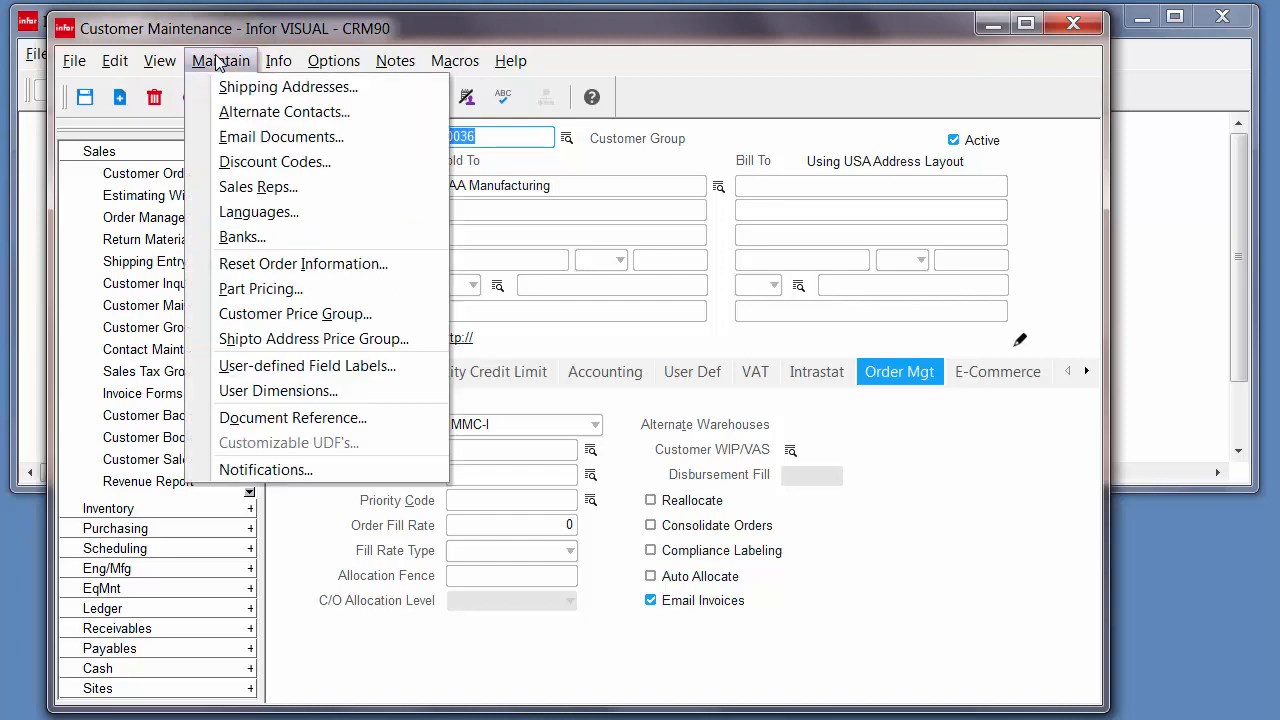
click(230, 144)
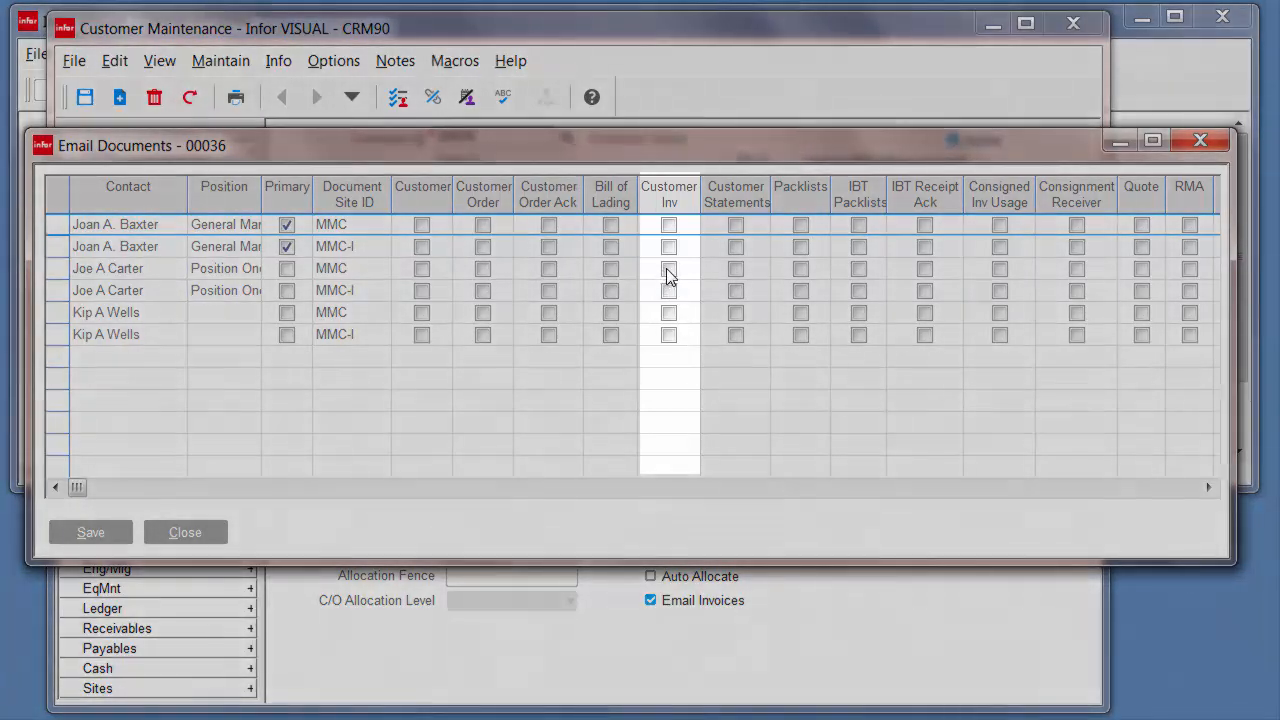
click(668, 268)
click(668, 291)
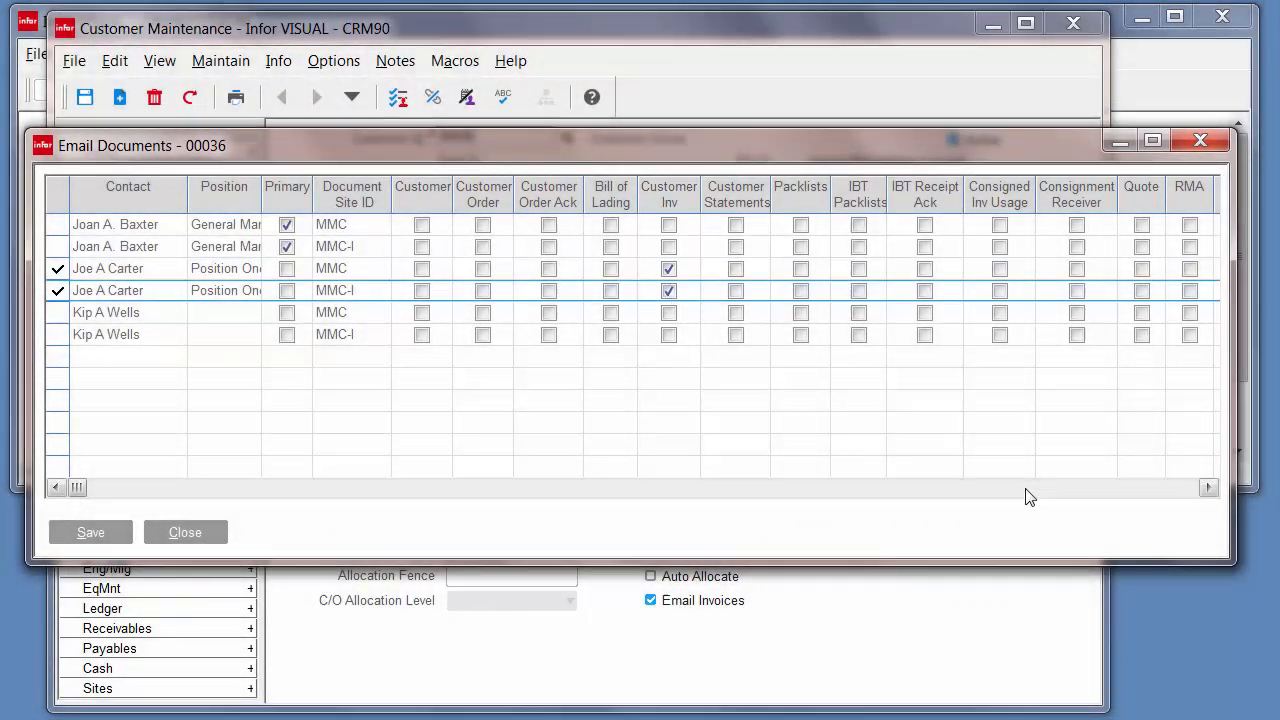
click(1026, 490)
- Enter the contact's alternate e-mail address in Send Docs to: Email Addr
click(1048, 270)
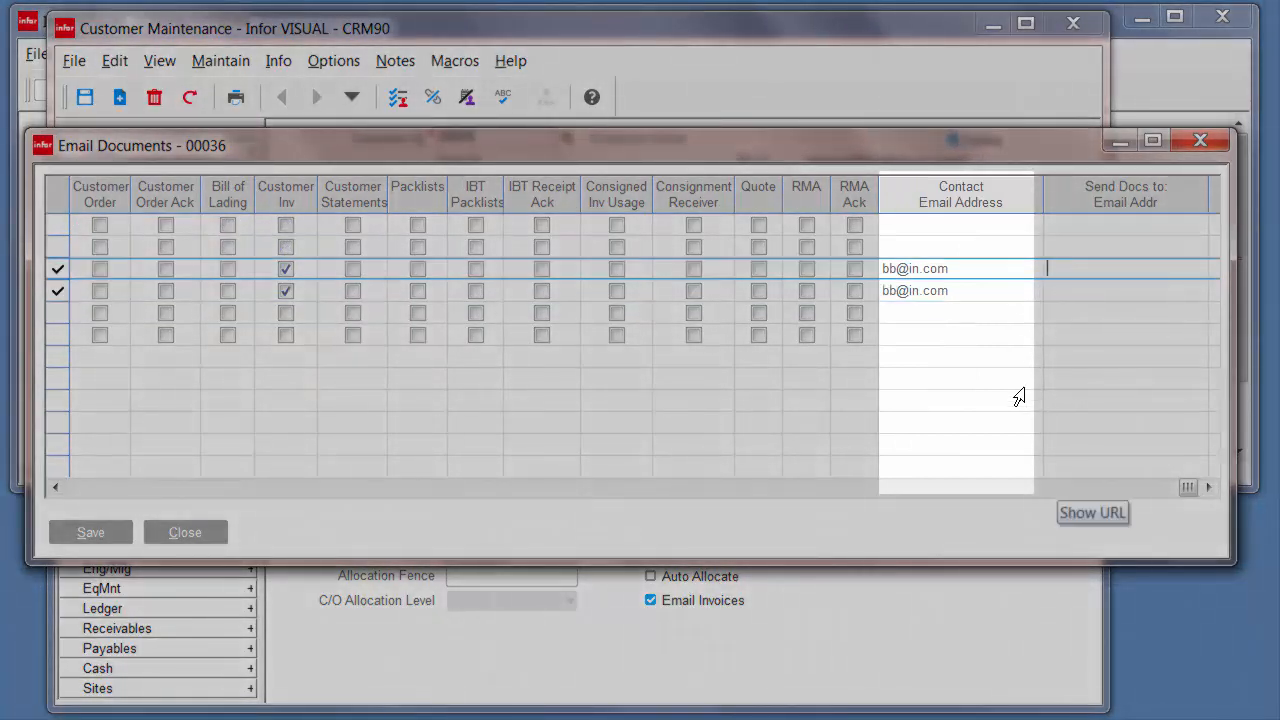
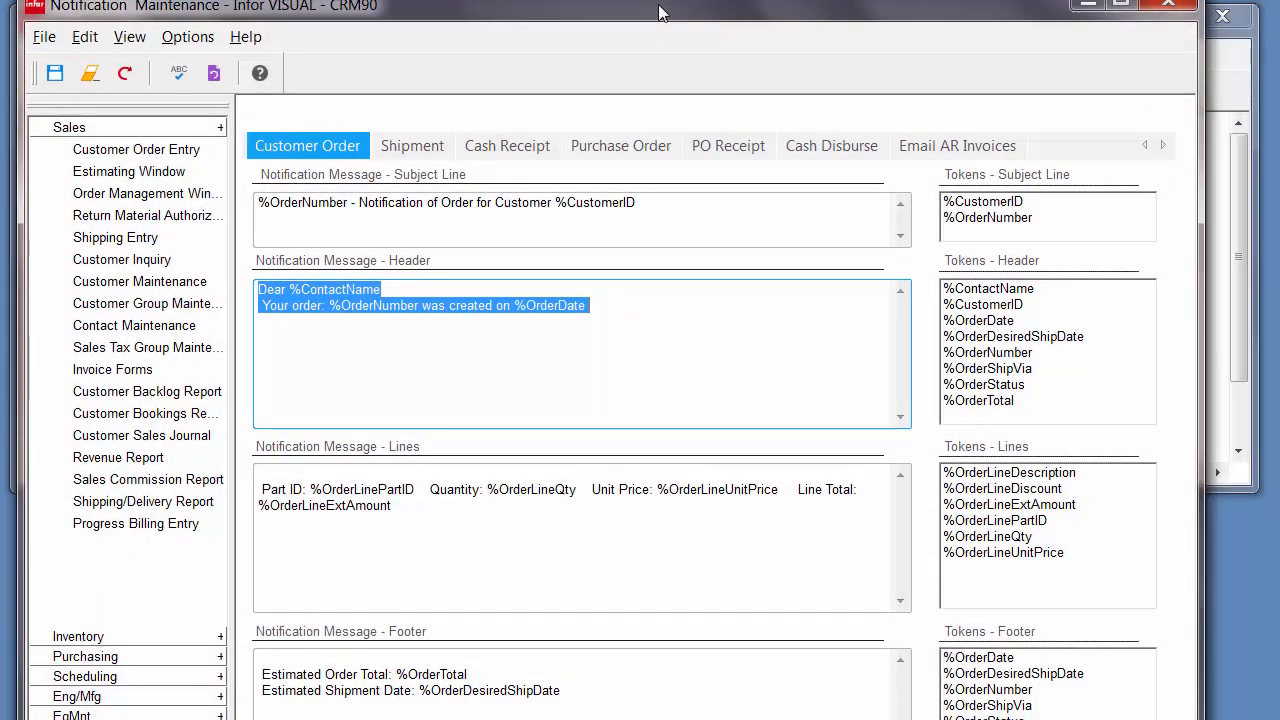
- Show the notification message template on the Email AR Invoices tab
click(949, 149)
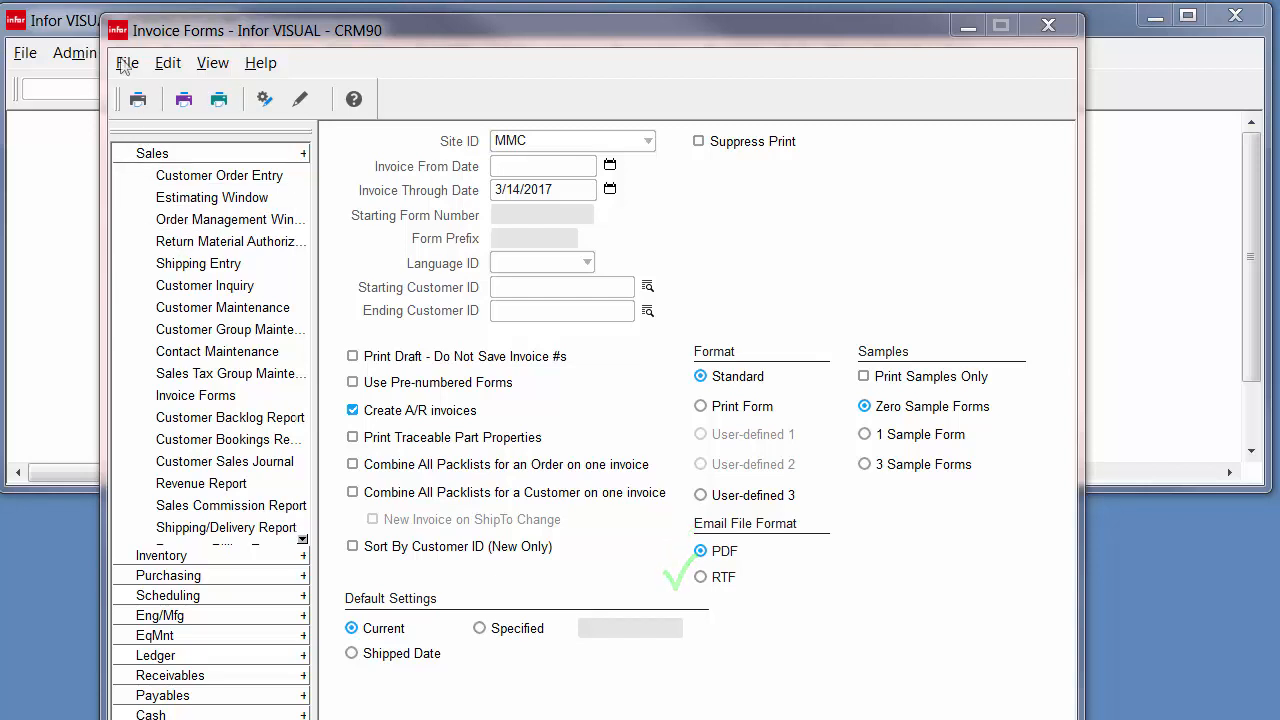
- Print the A/R invoices to generate PDFs for five new invoices and acknowledge the summary
click(139, 100)
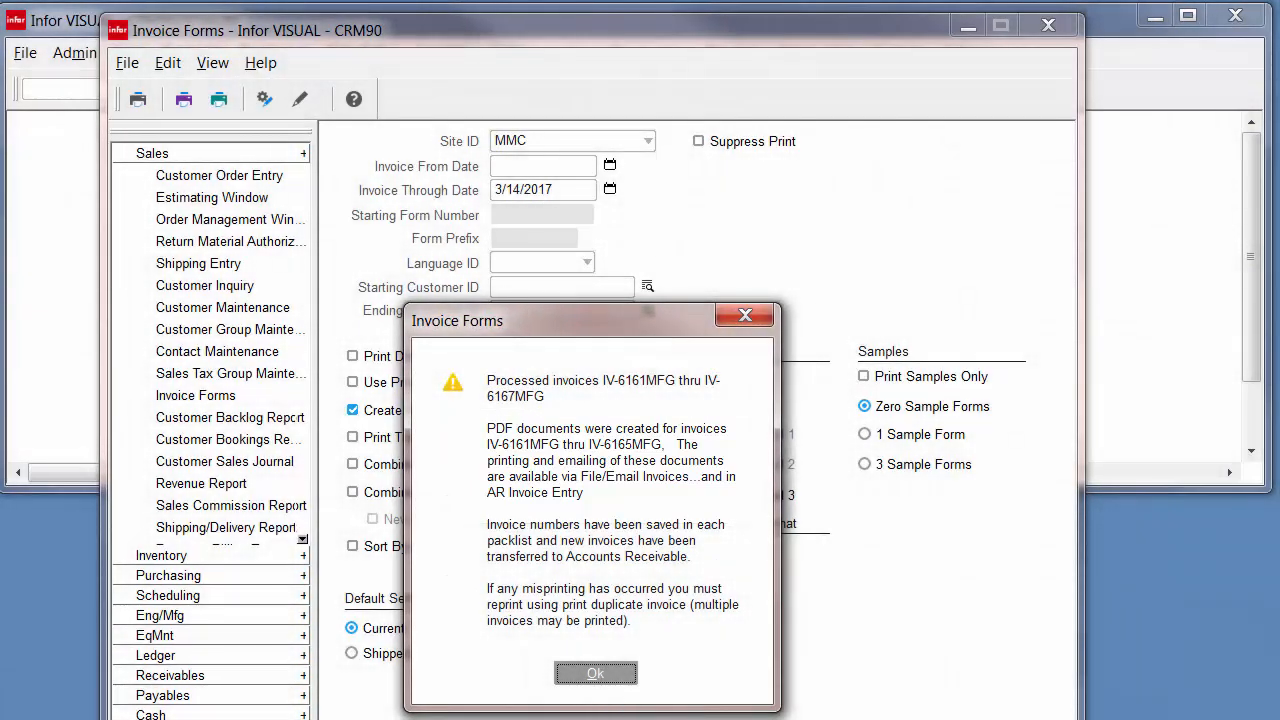
click(592, 672)
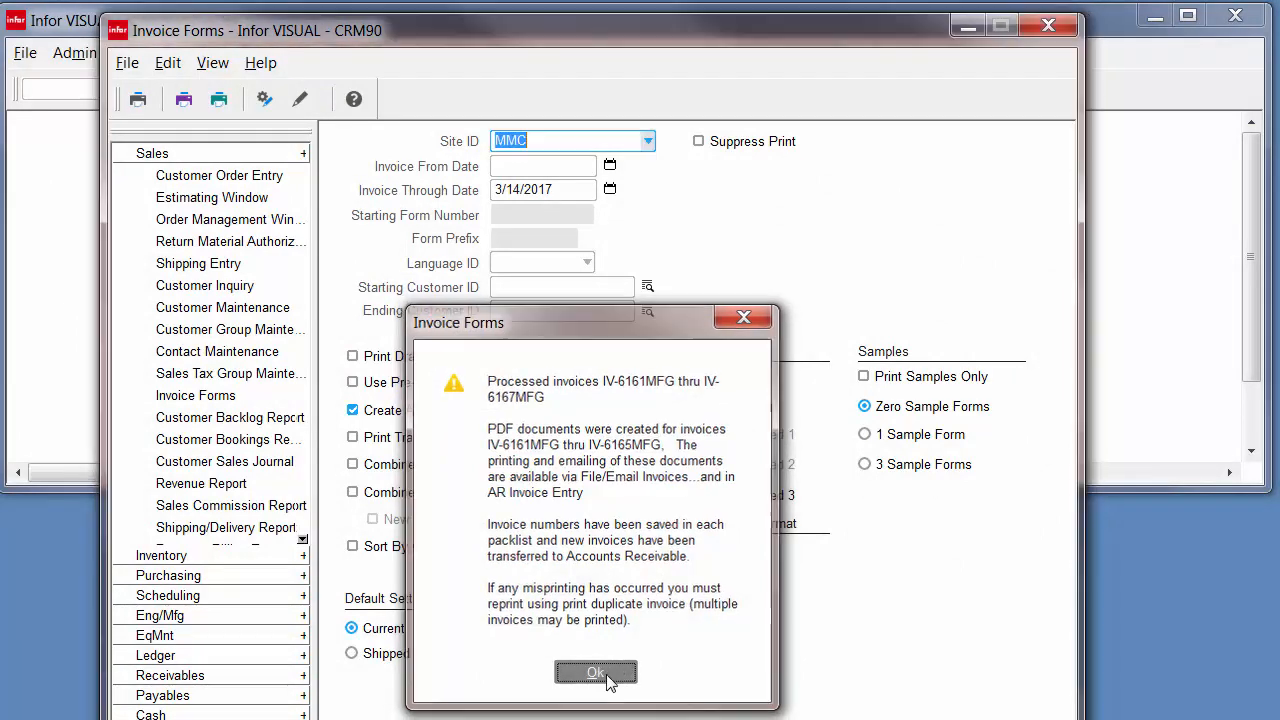
click(127, 63)
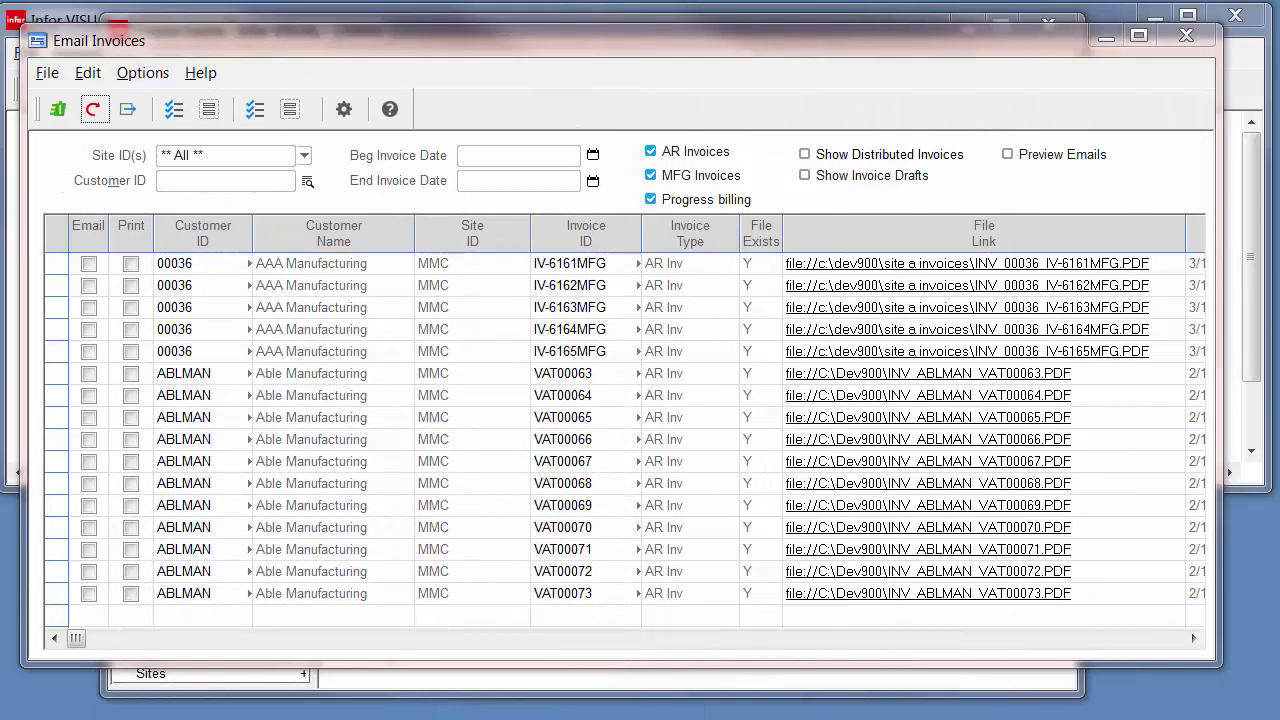
- Toggle the MFG and progress billing filters, then list distributed invoices with drafts hidden
click(949, 638)
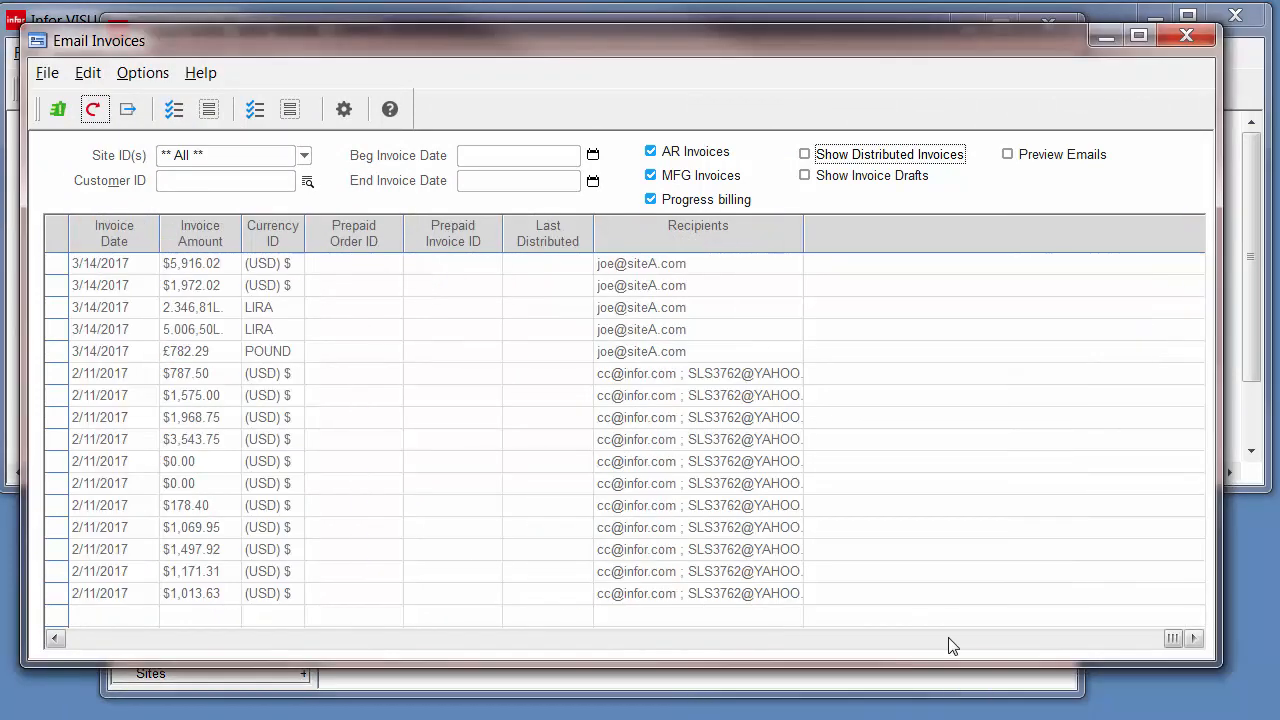
click(205, 640)
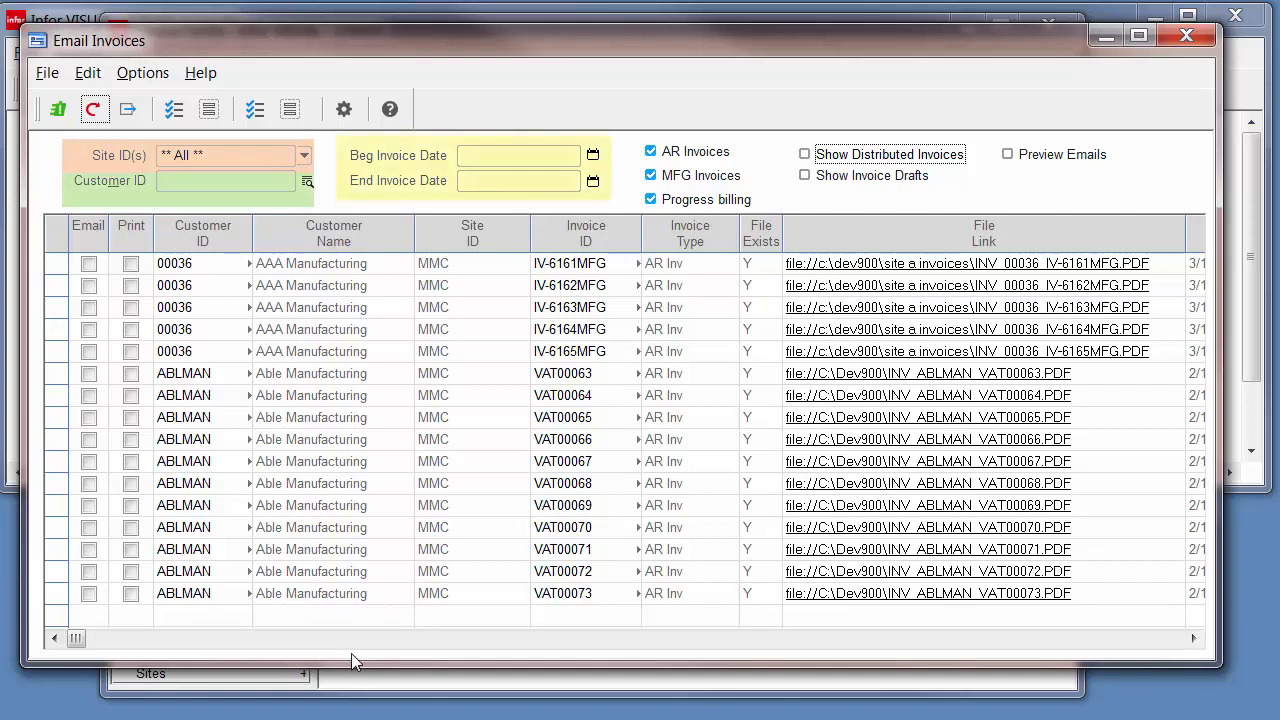
click(666, 198)
click(665, 176)
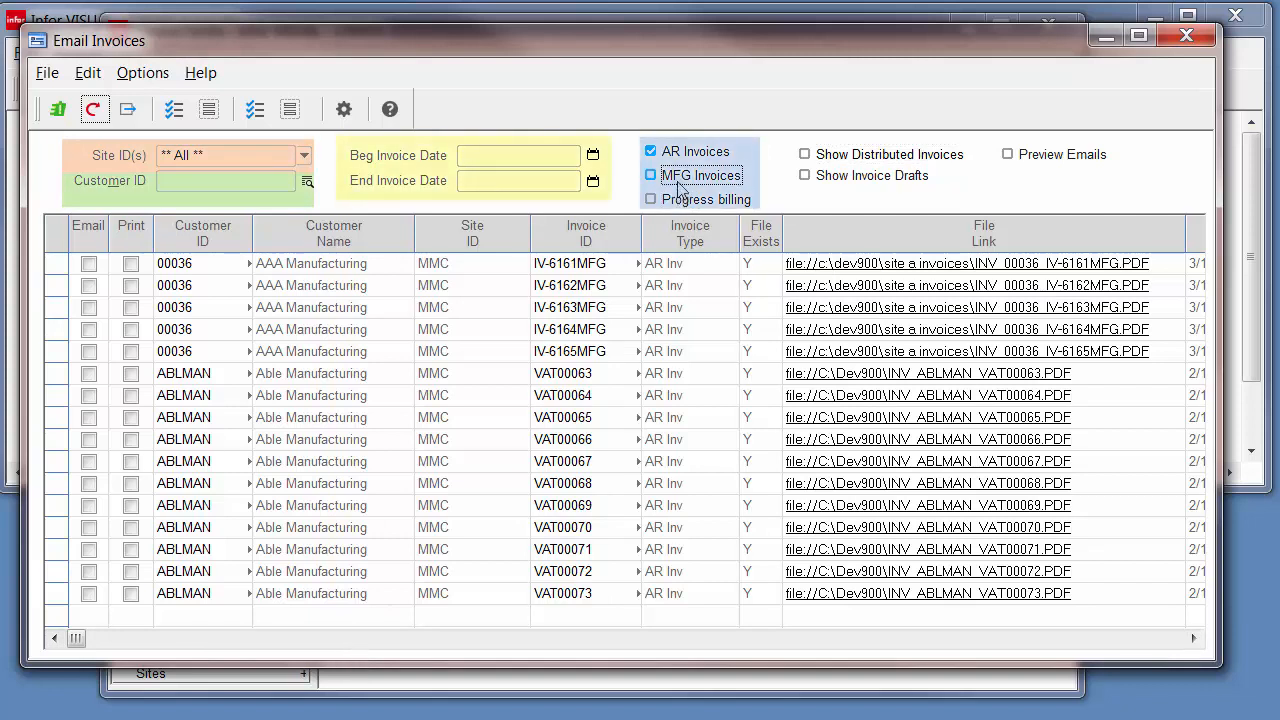
click(678, 189)
click(682, 199)
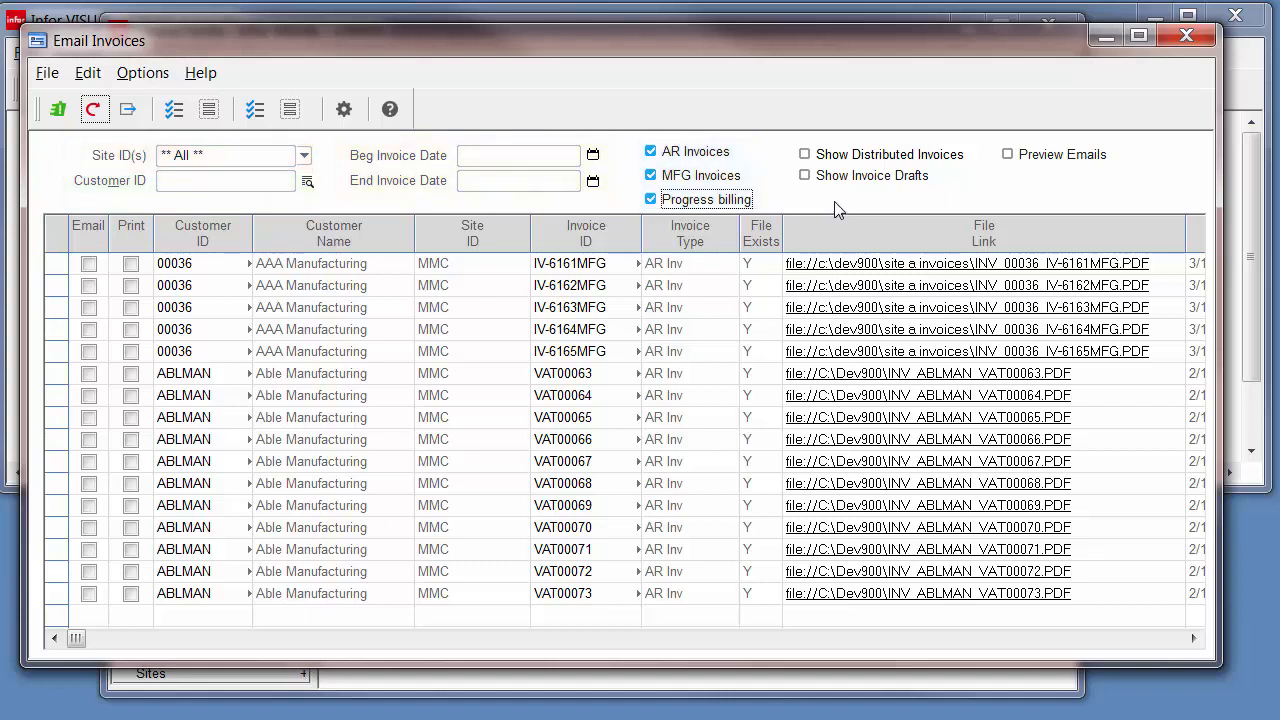
click(824, 155)
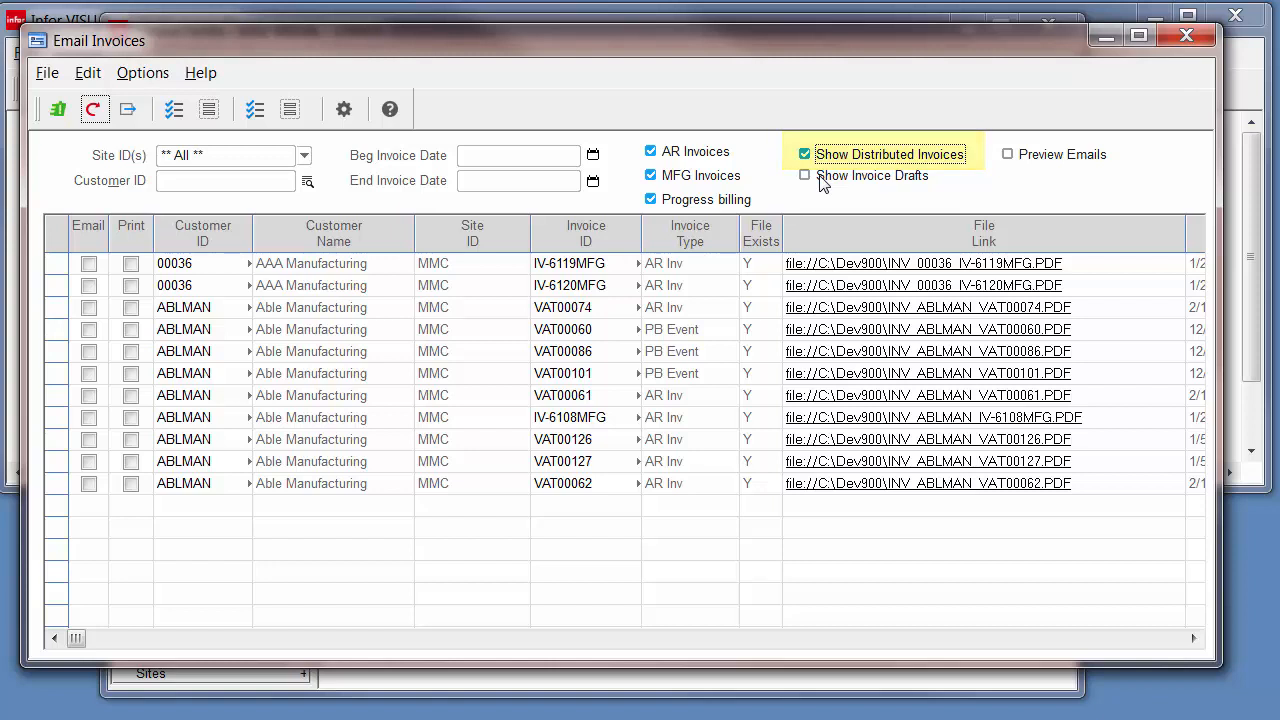
click(824, 178)
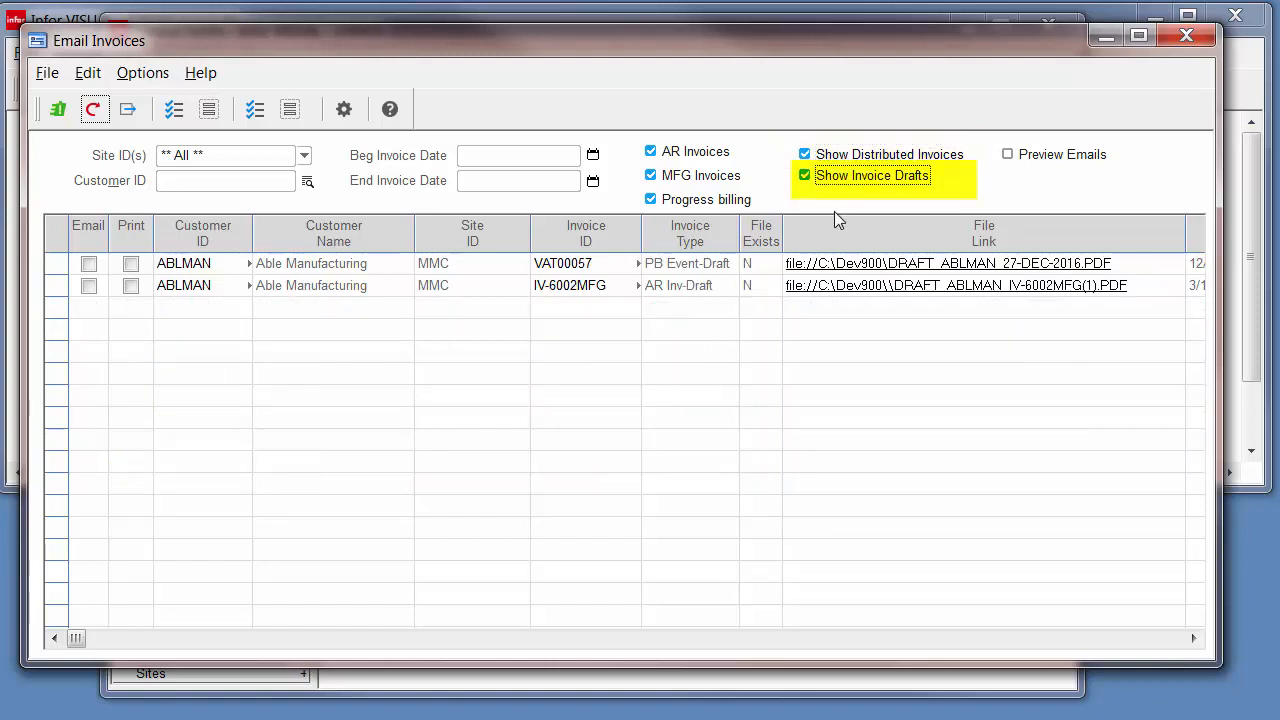
click(832, 177)
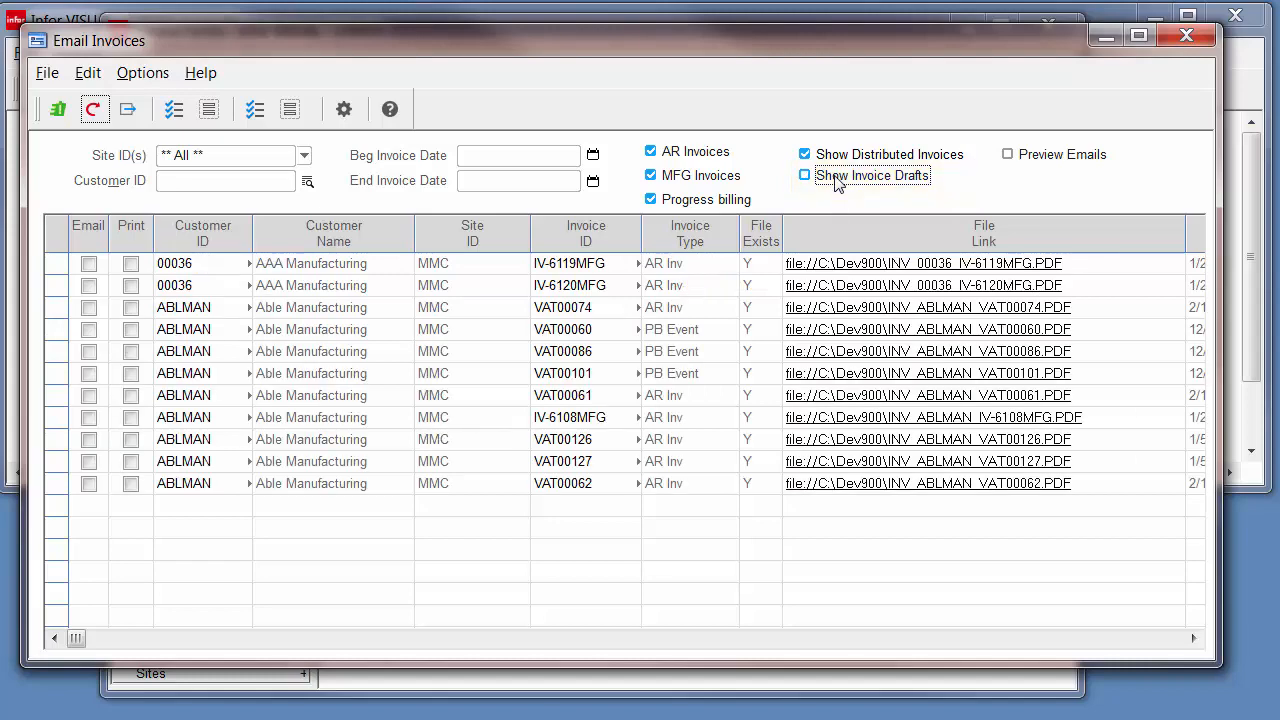
- View the IV-6120MFG invoice PDF in Acrobat and close it
click(808, 287)
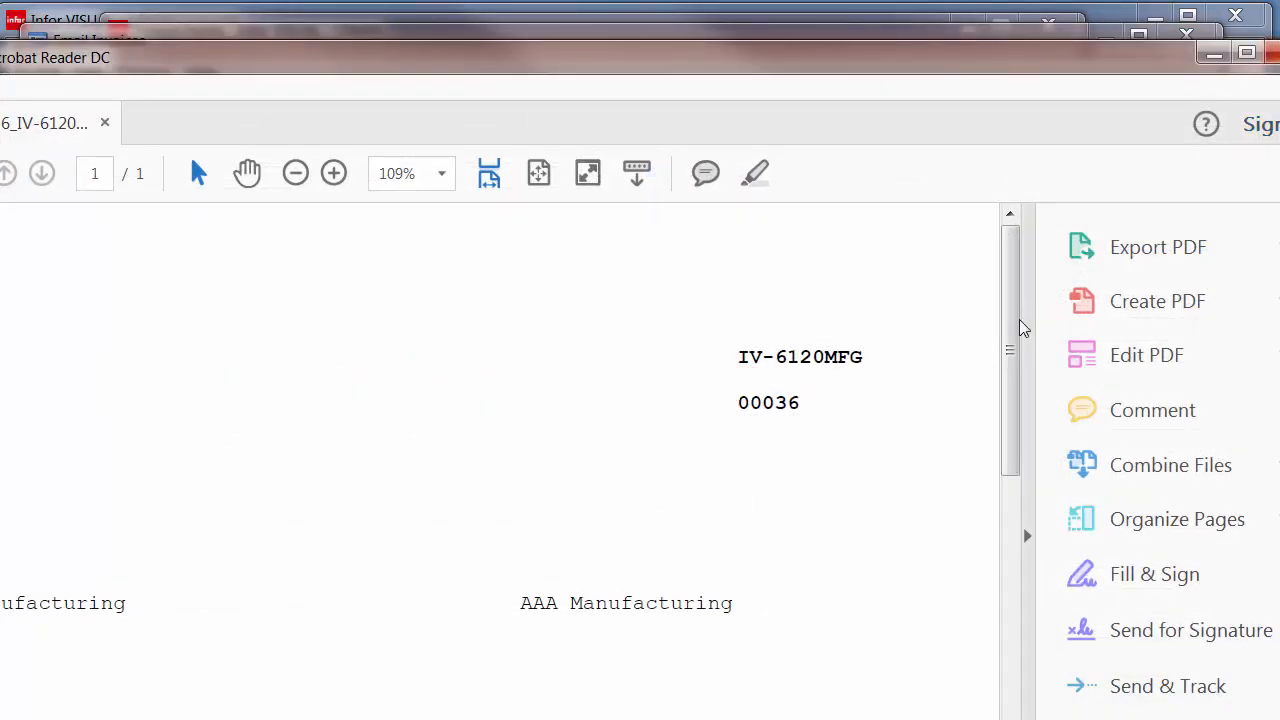
mouse_move(1012, 323)
mouse_down()
mouse_move(969, 563)
mouse_move(1035, 410)
mouse_up()
click(1270, 52)
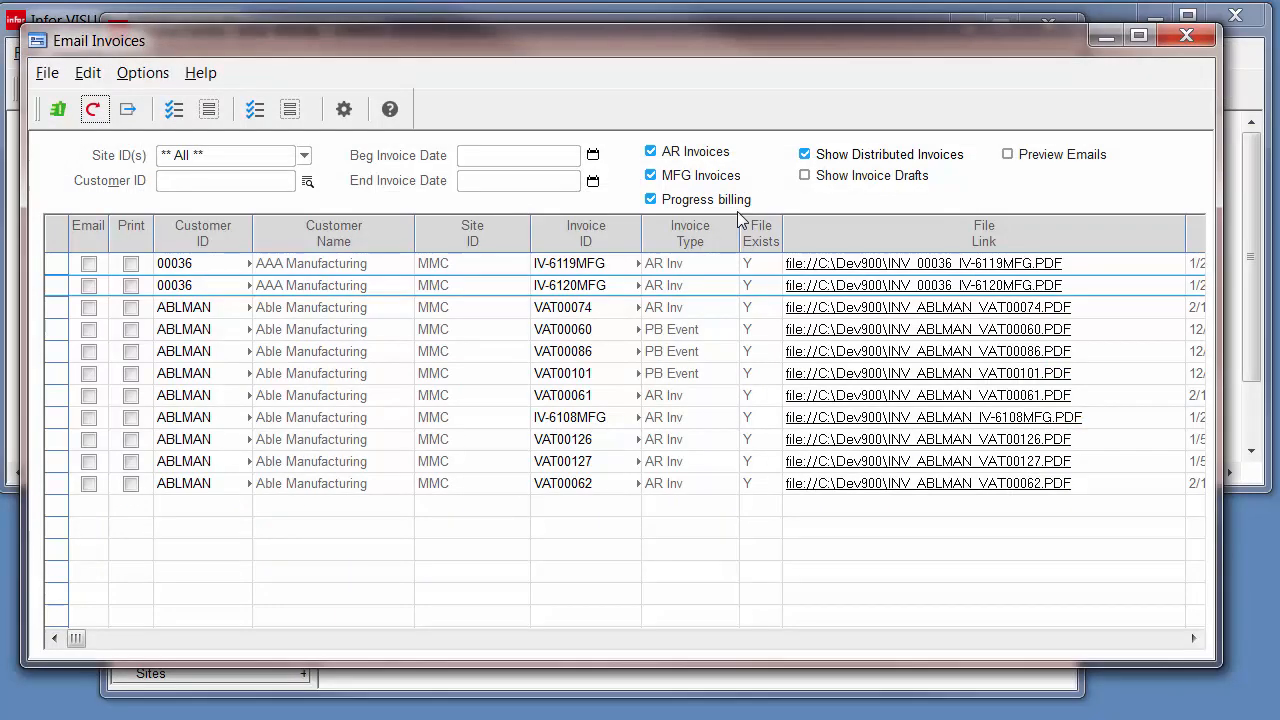
- Enable Preview Emails, hide distributed invoices, clear all marks, and mark only IV-6161MFG for emailing
click(1033, 156)
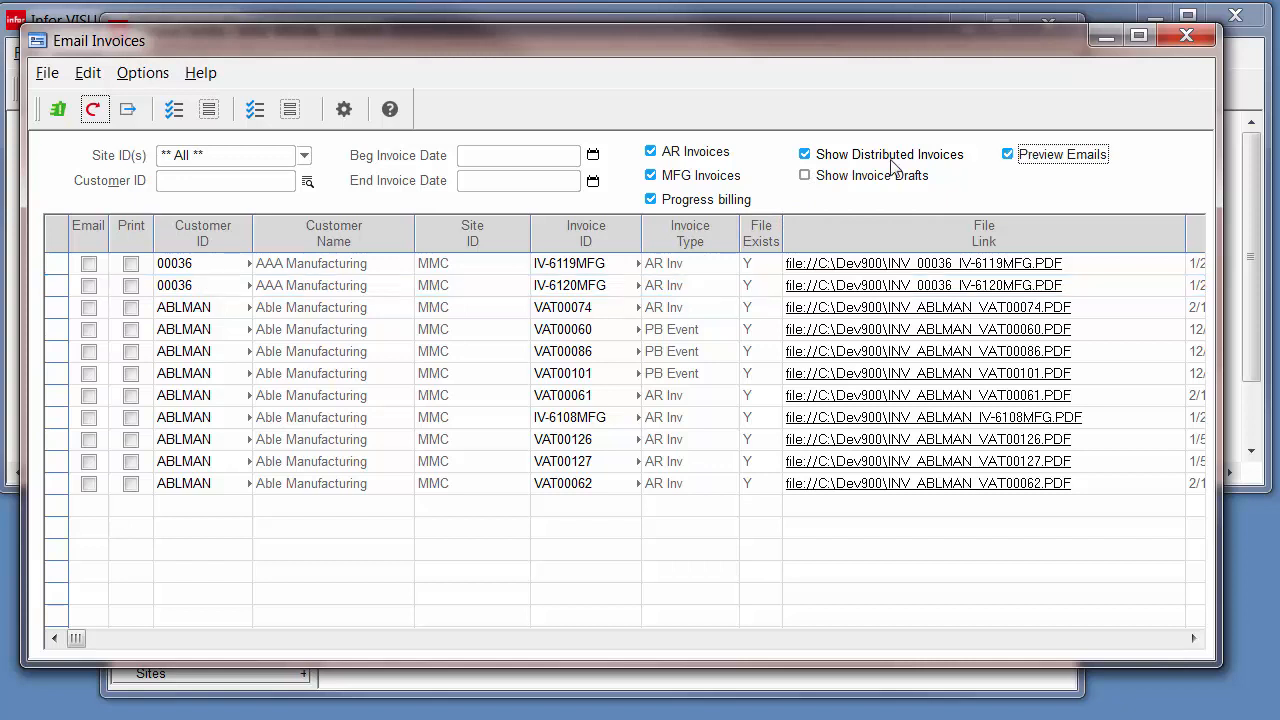
click(870, 158)
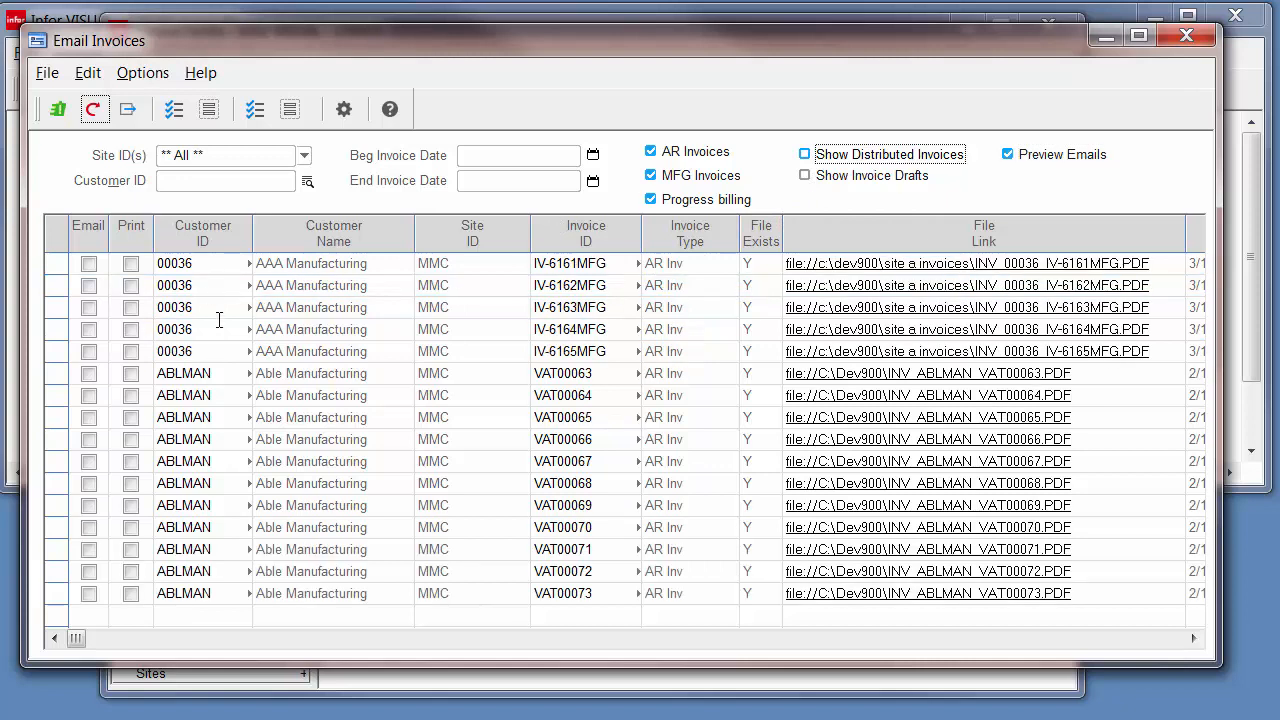
click(170, 117)
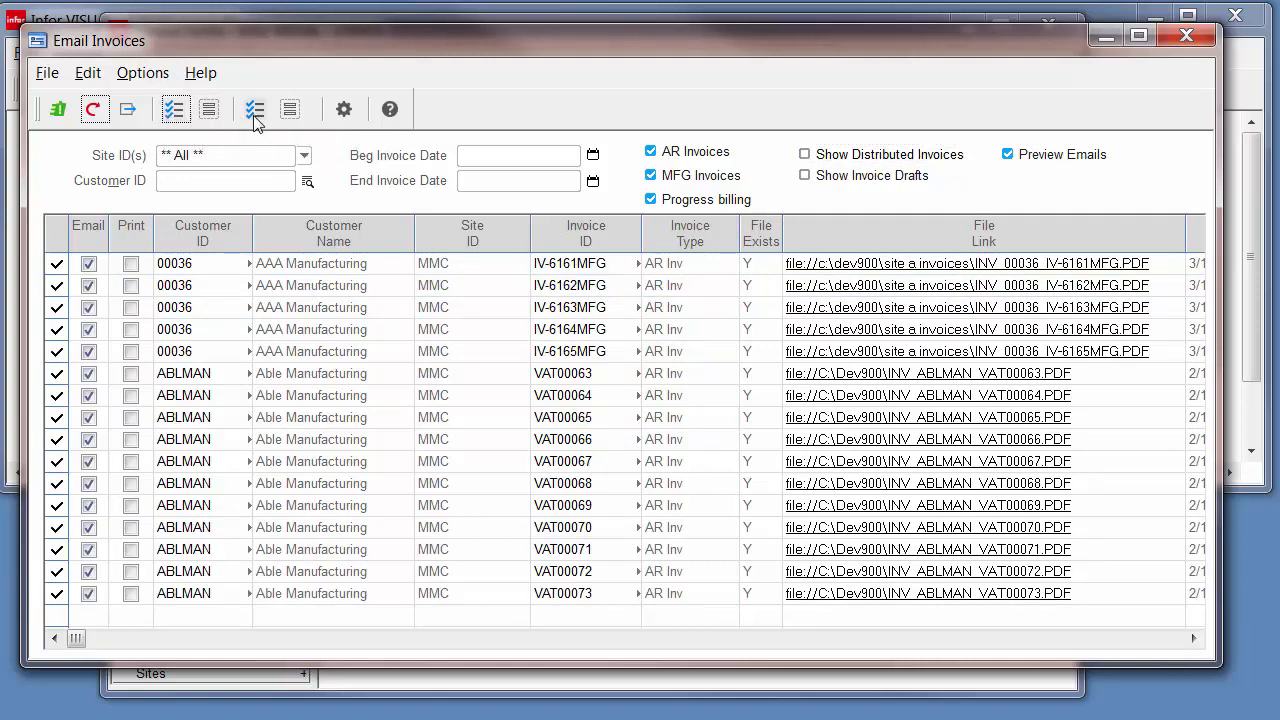
click(251, 116)
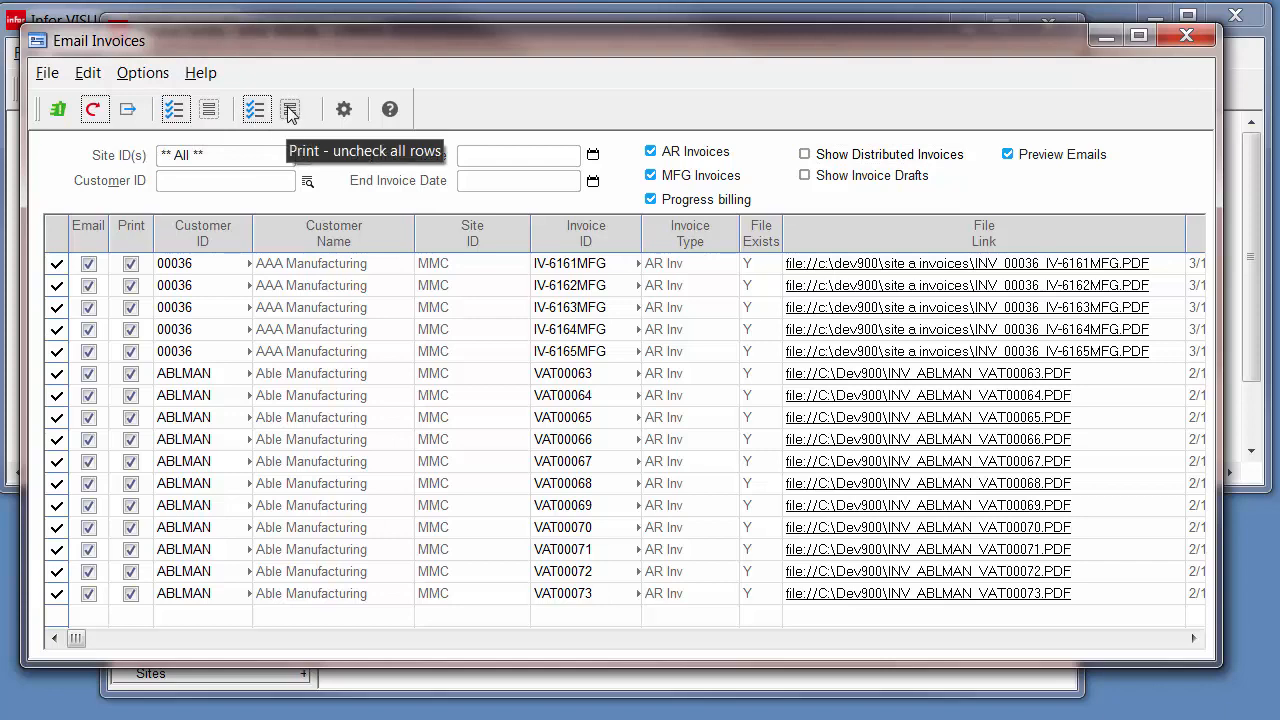
click(210, 110)
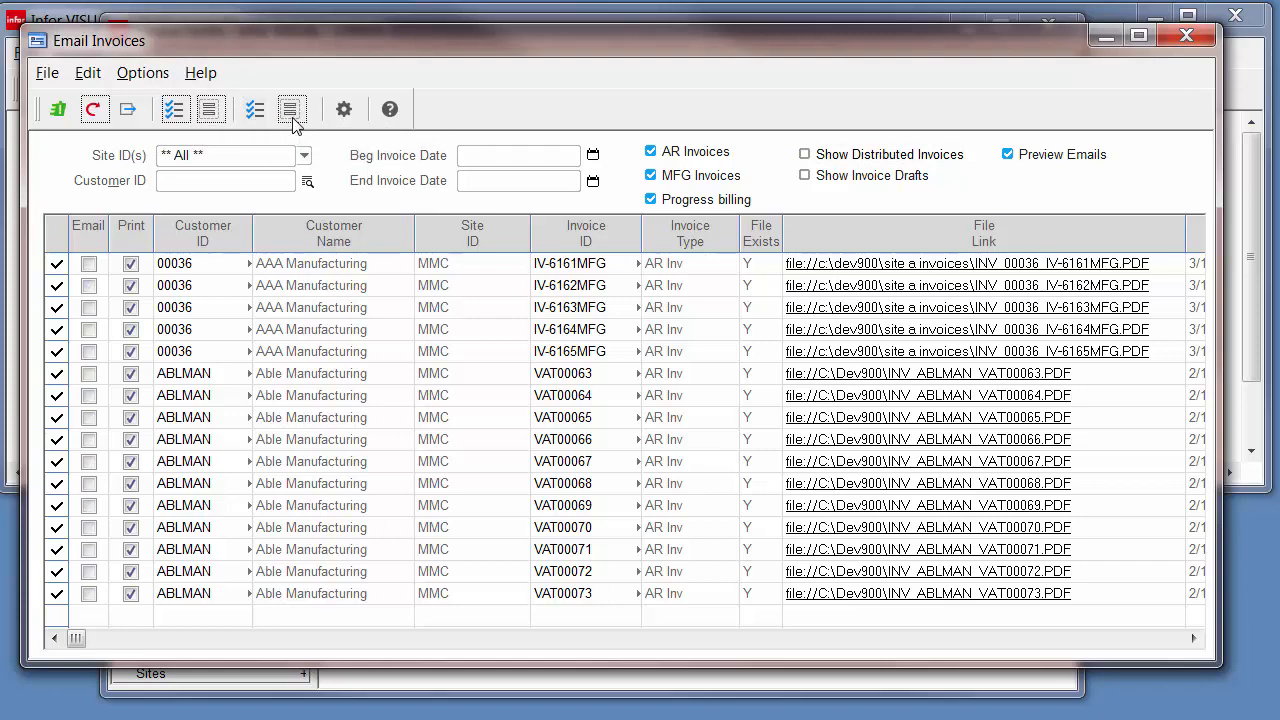
click(290, 109)
click(90, 264)
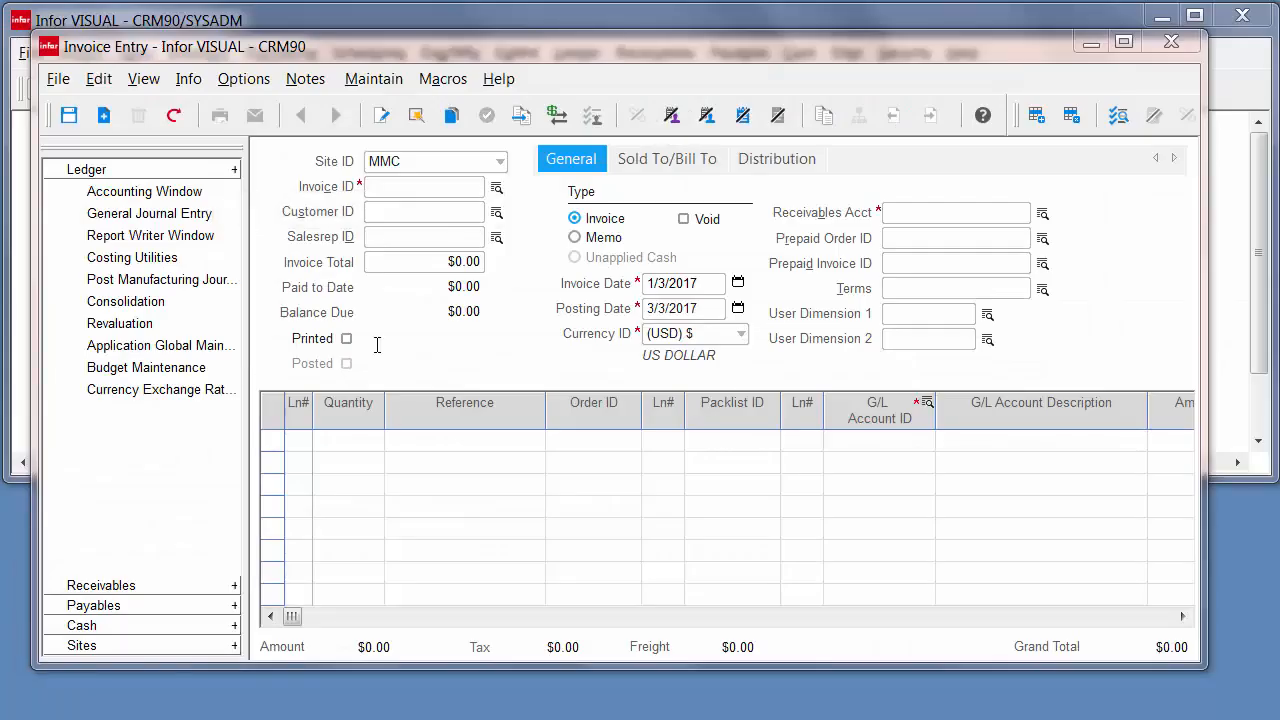
- Load invoice VAT00102, view its Distribution tab, step back to VAT00101 and open its PDF
click(497, 188)
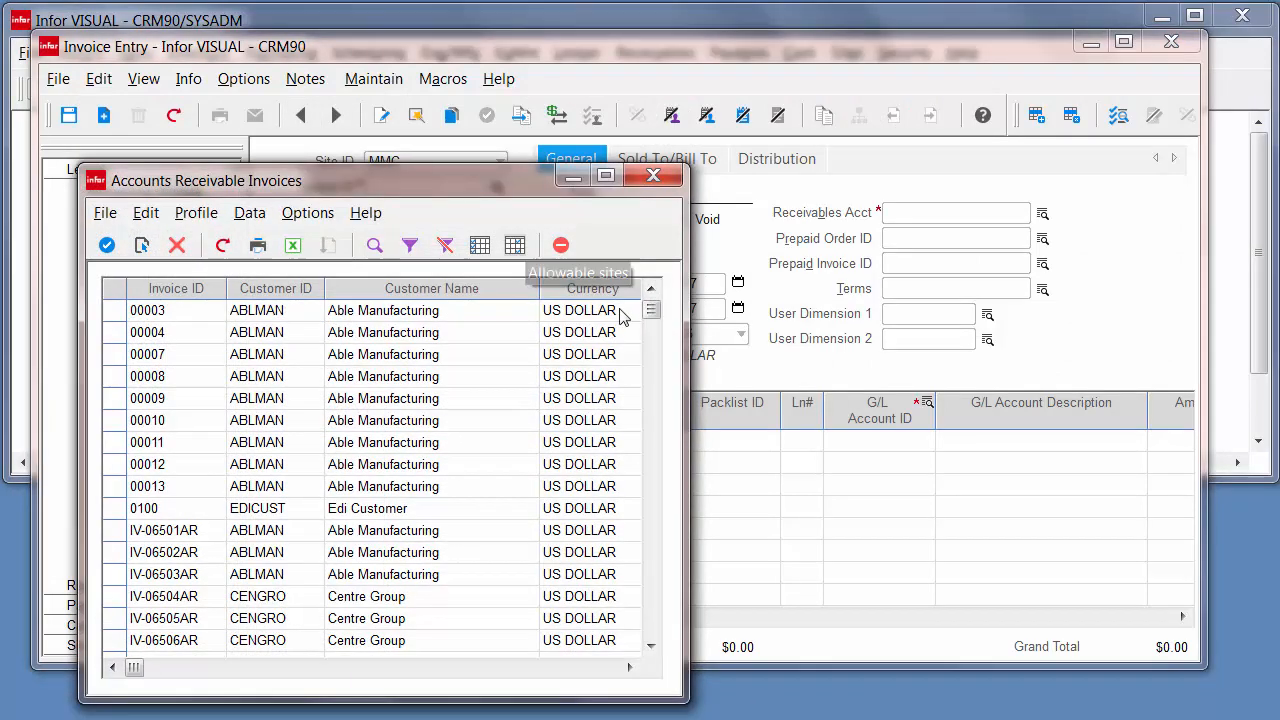
drag(652, 308, 651, 322)
double_click(117, 509)
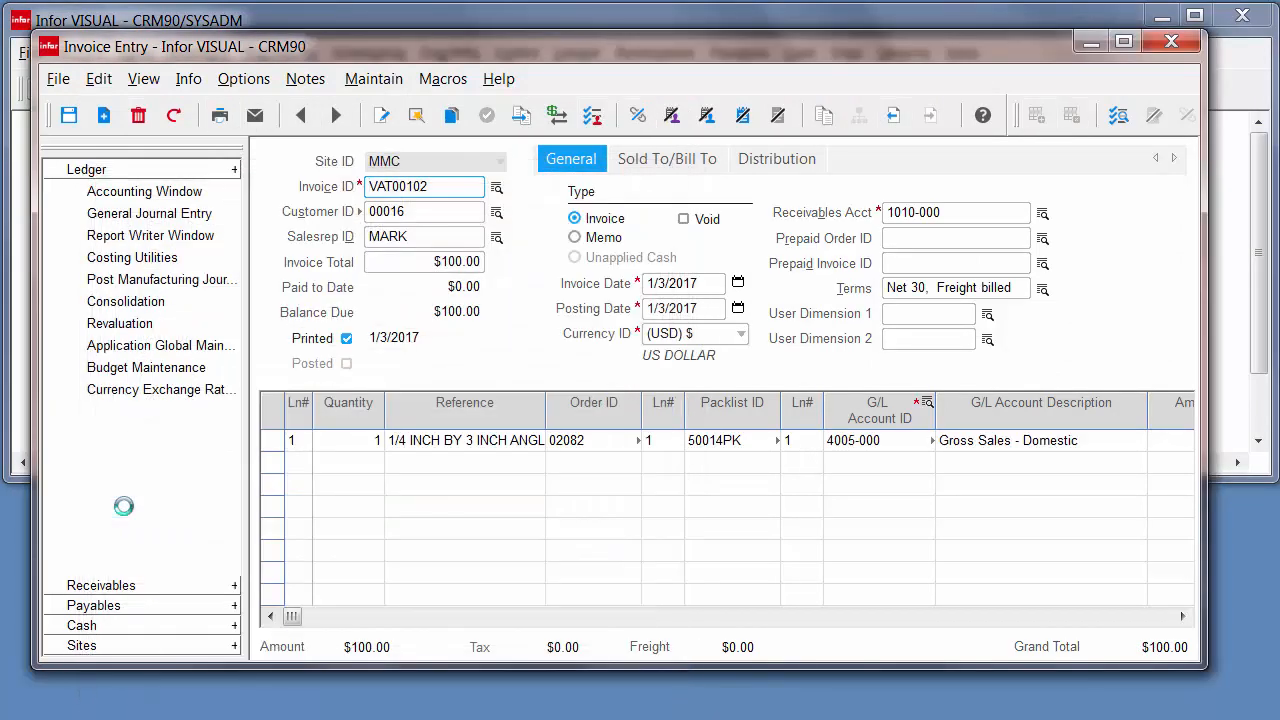
click(772, 163)
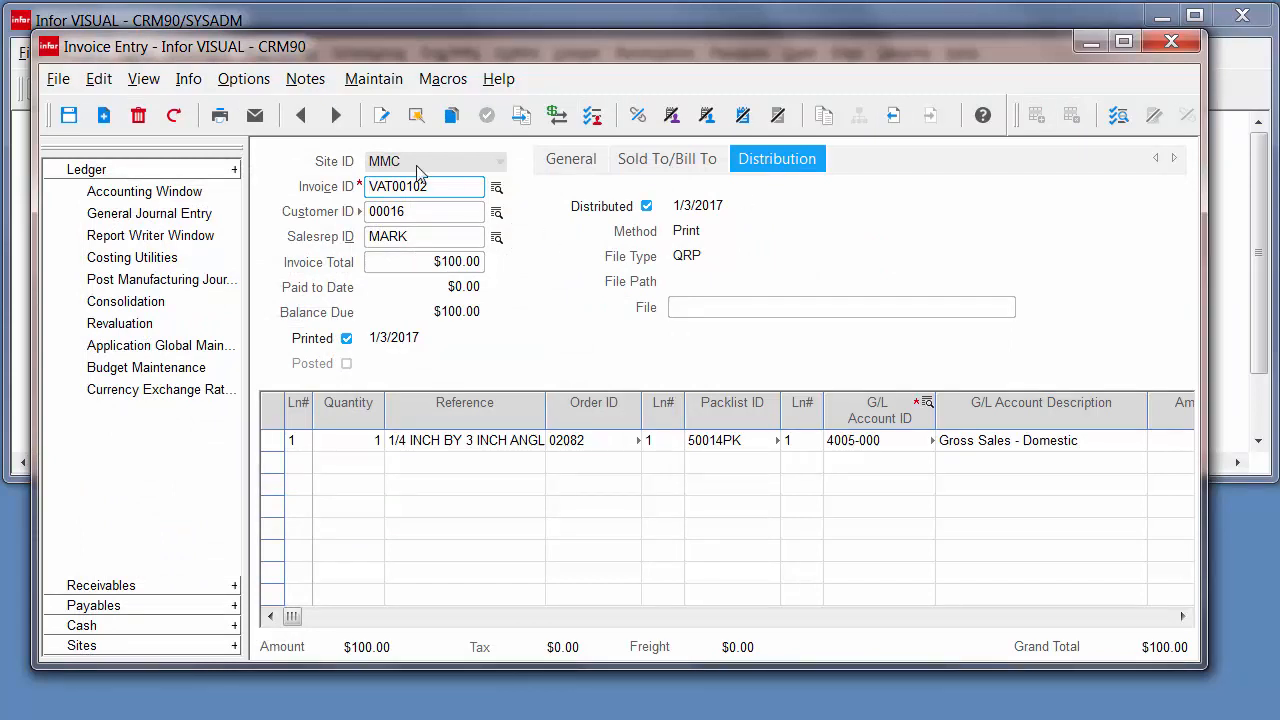
click(298, 117)
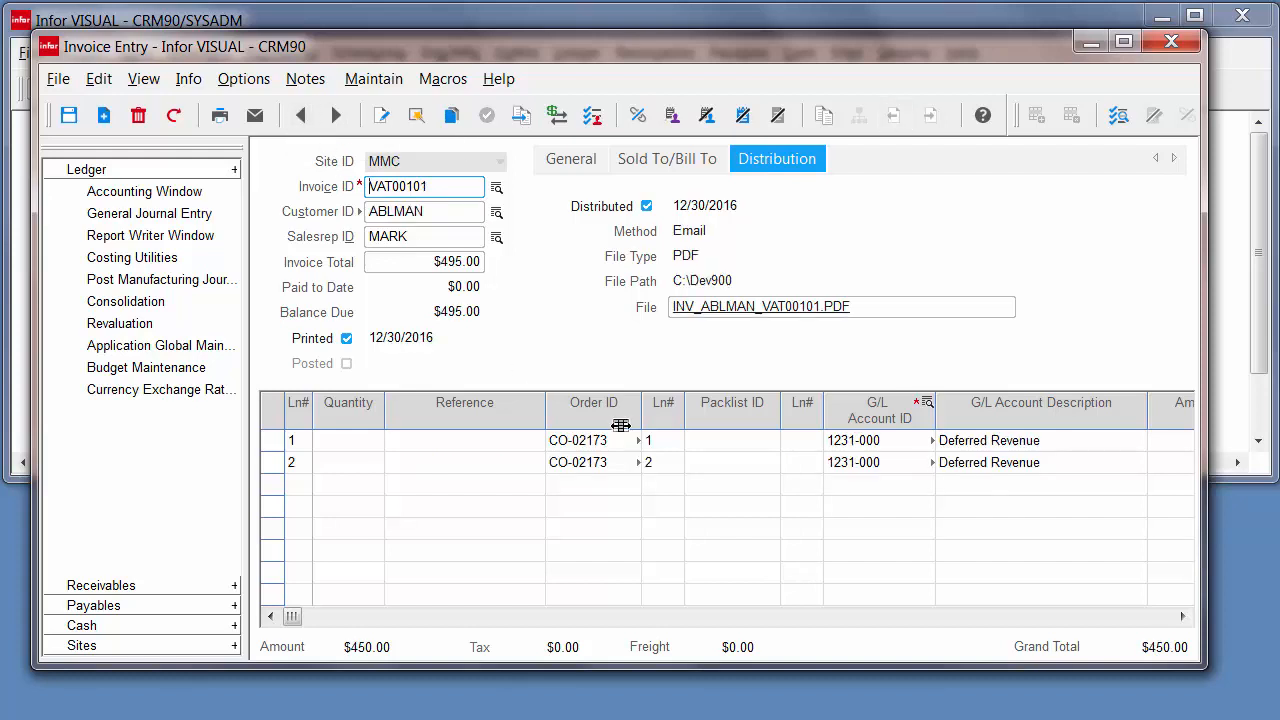
click(705, 318)
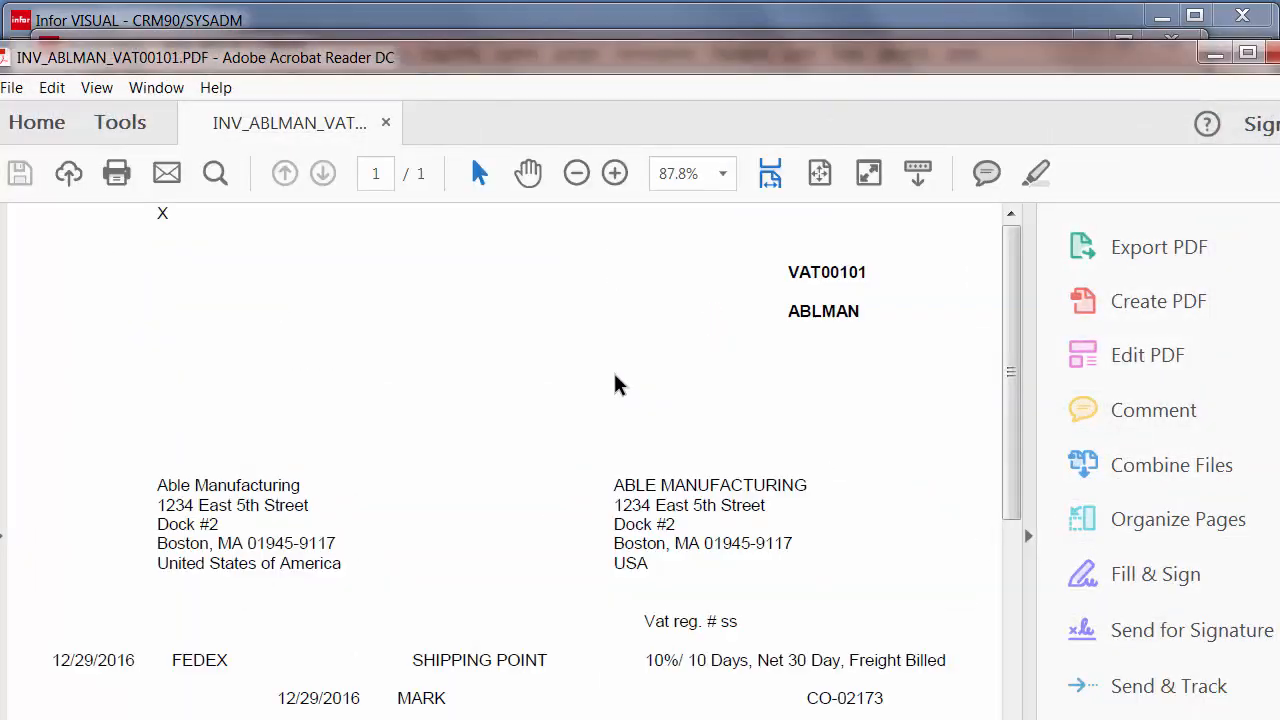